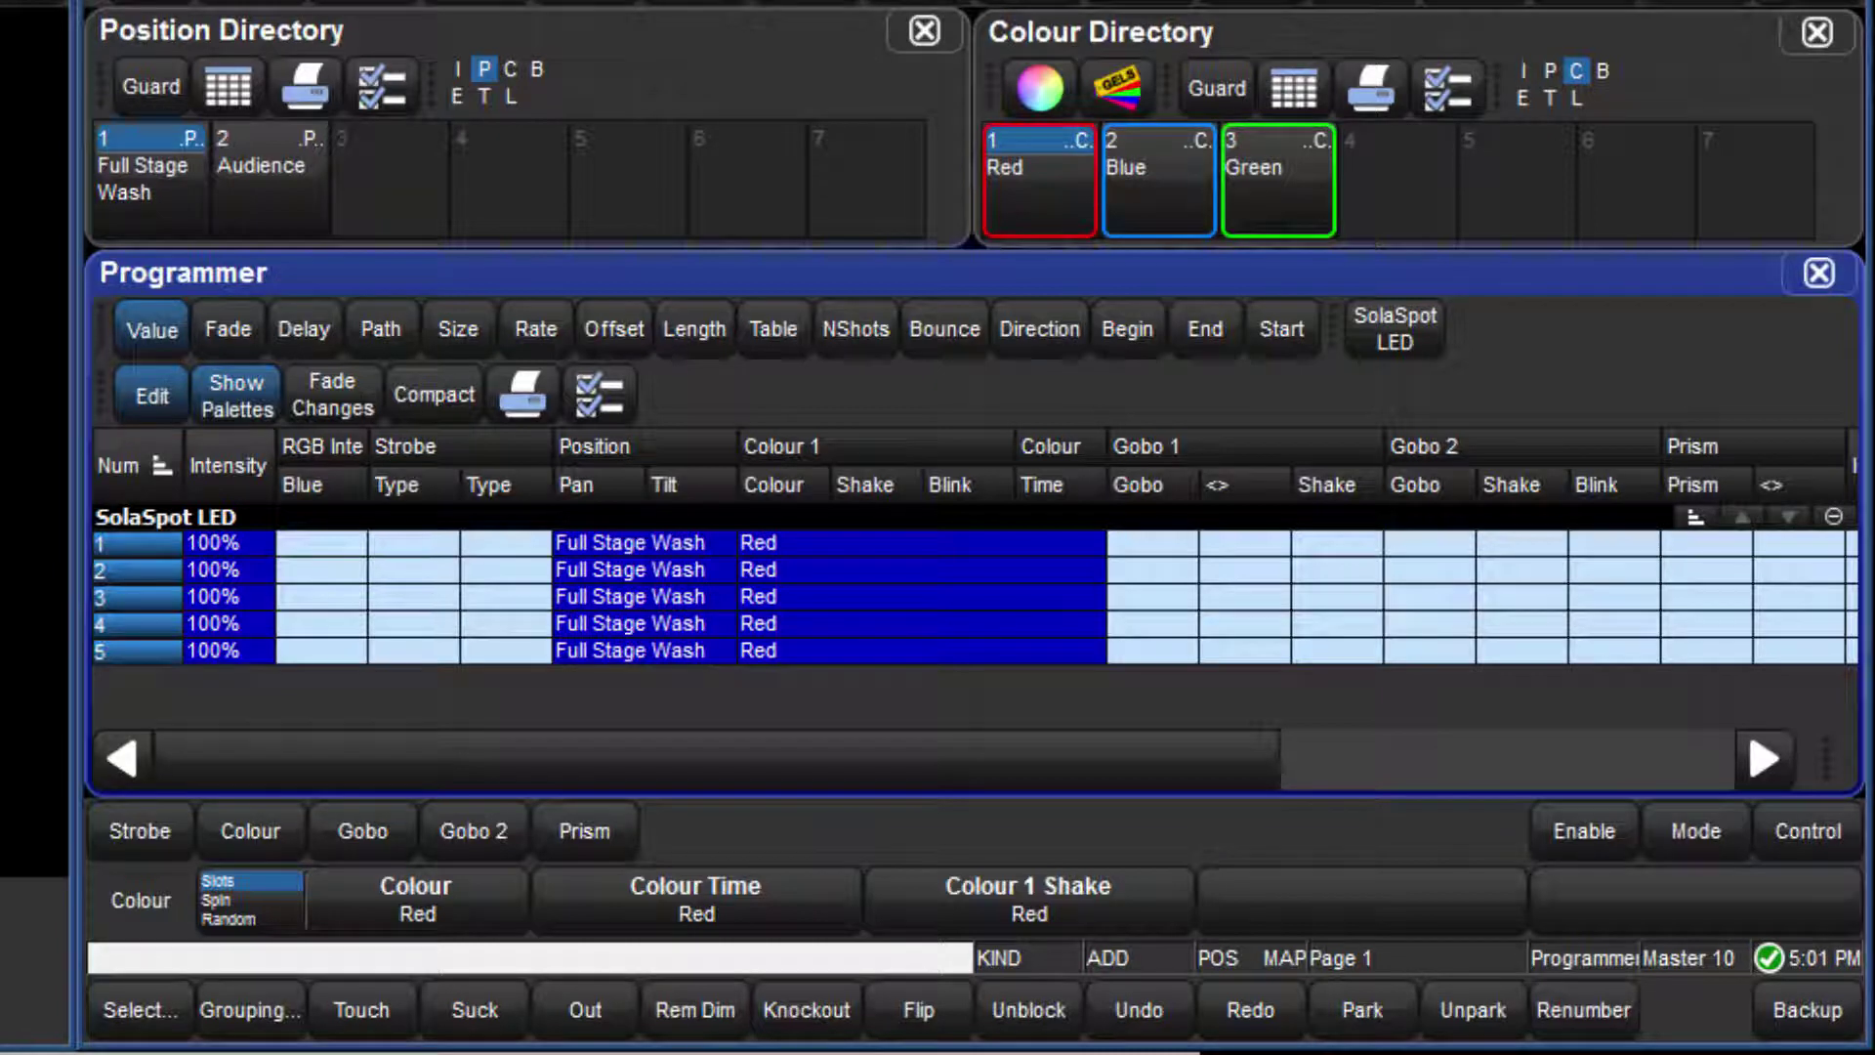
Start a record and add Intensity, Position, Colour and Effects to its kind mask.
key(r)
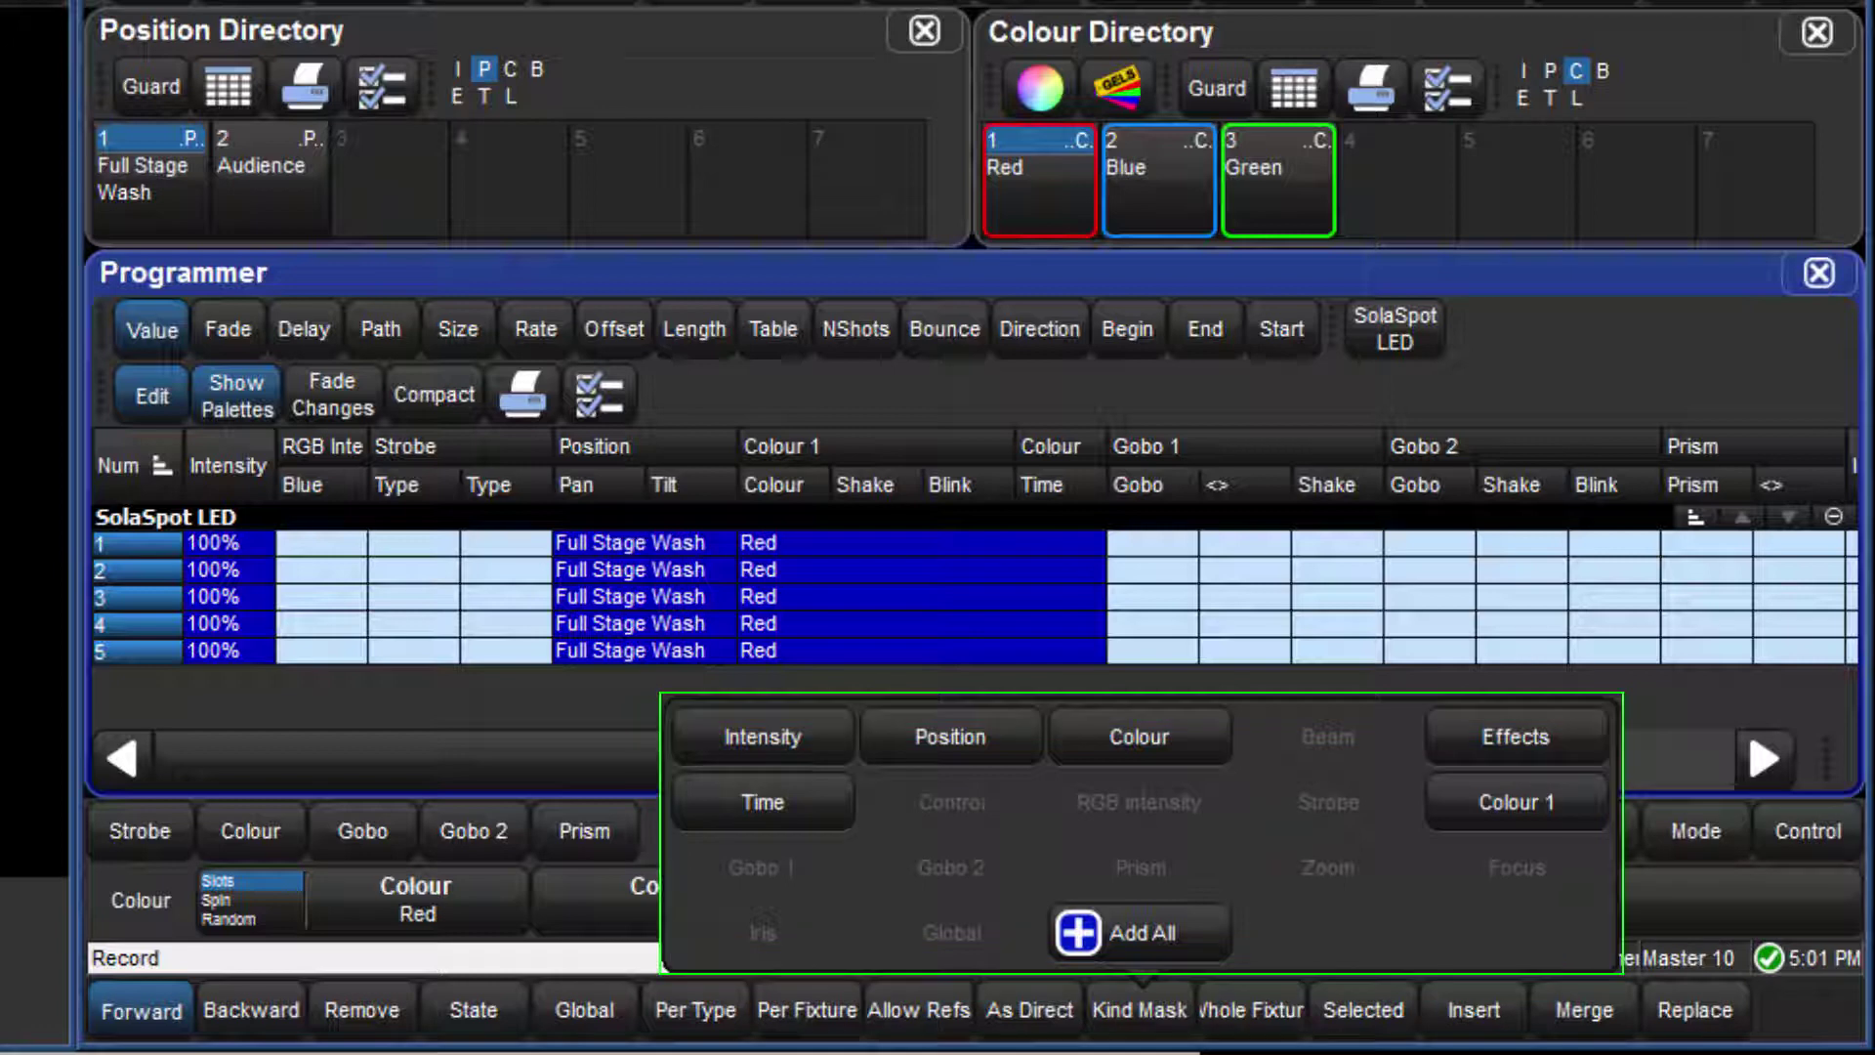
click(793, 741)
click(941, 733)
click(1106, 747)
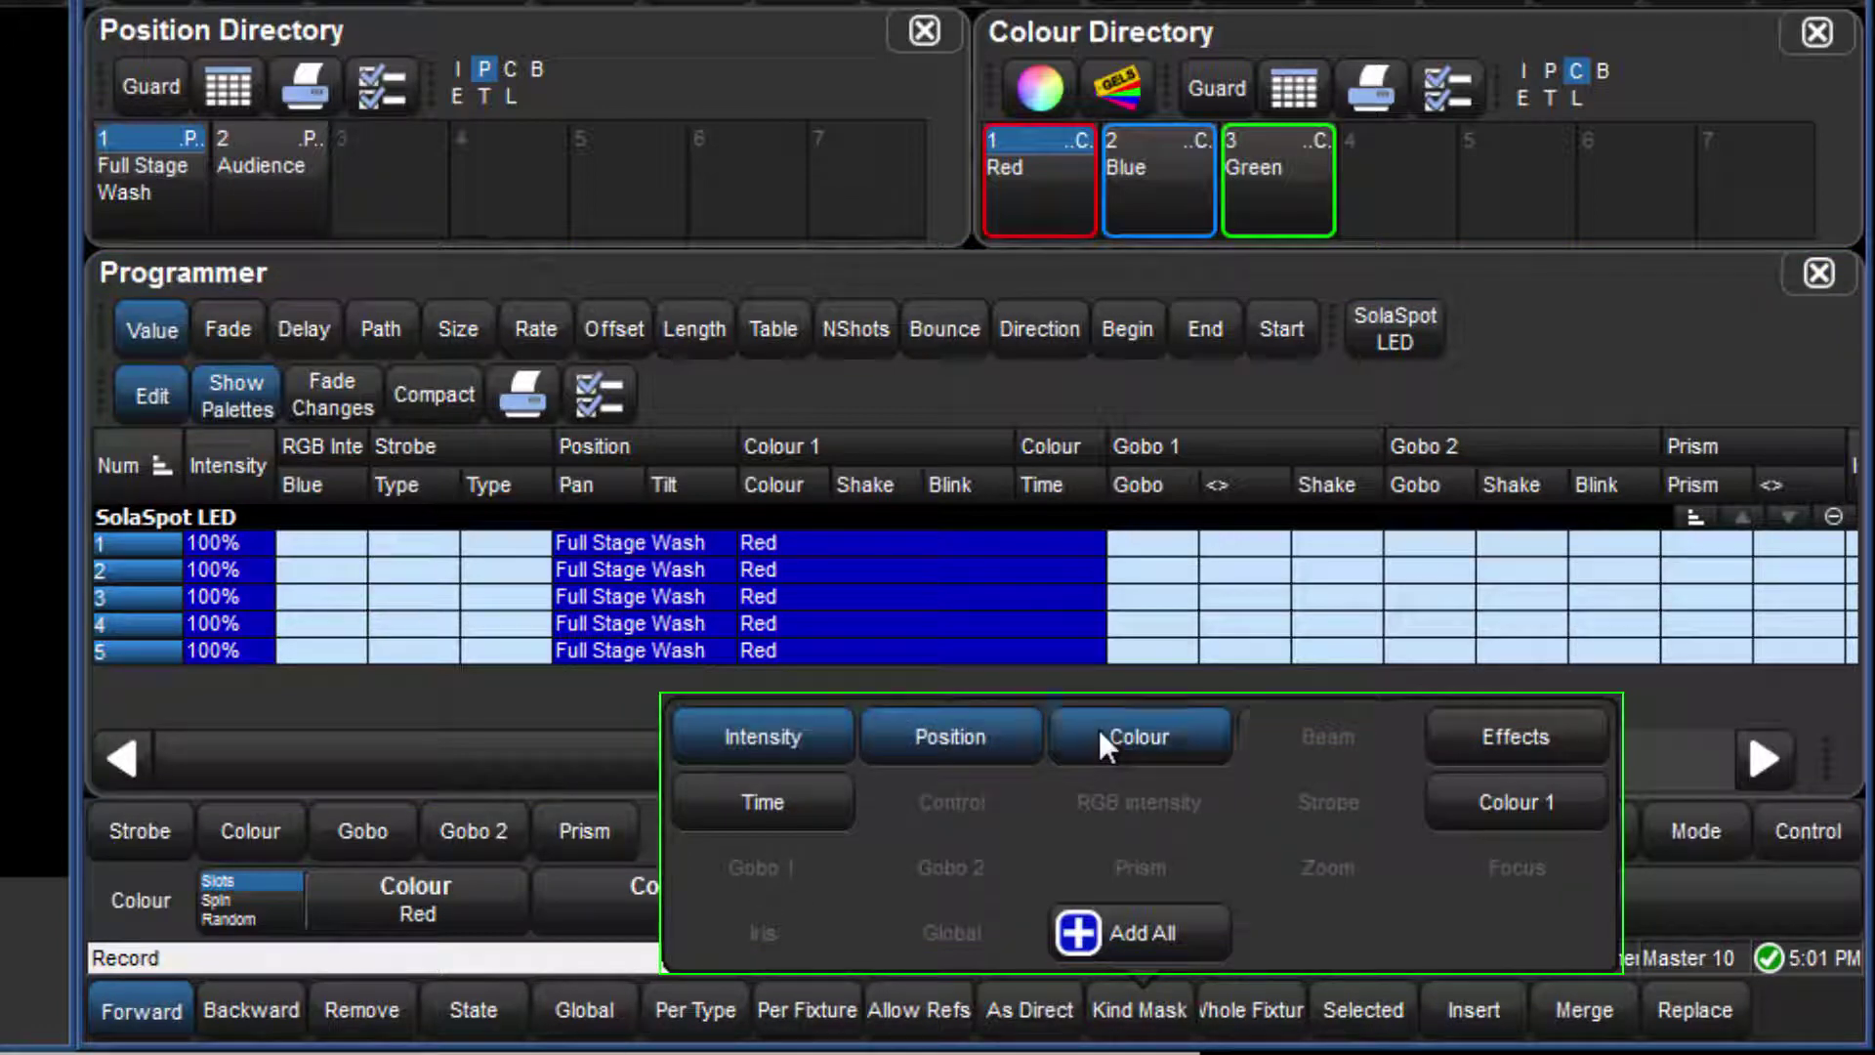
click(1504, 733)
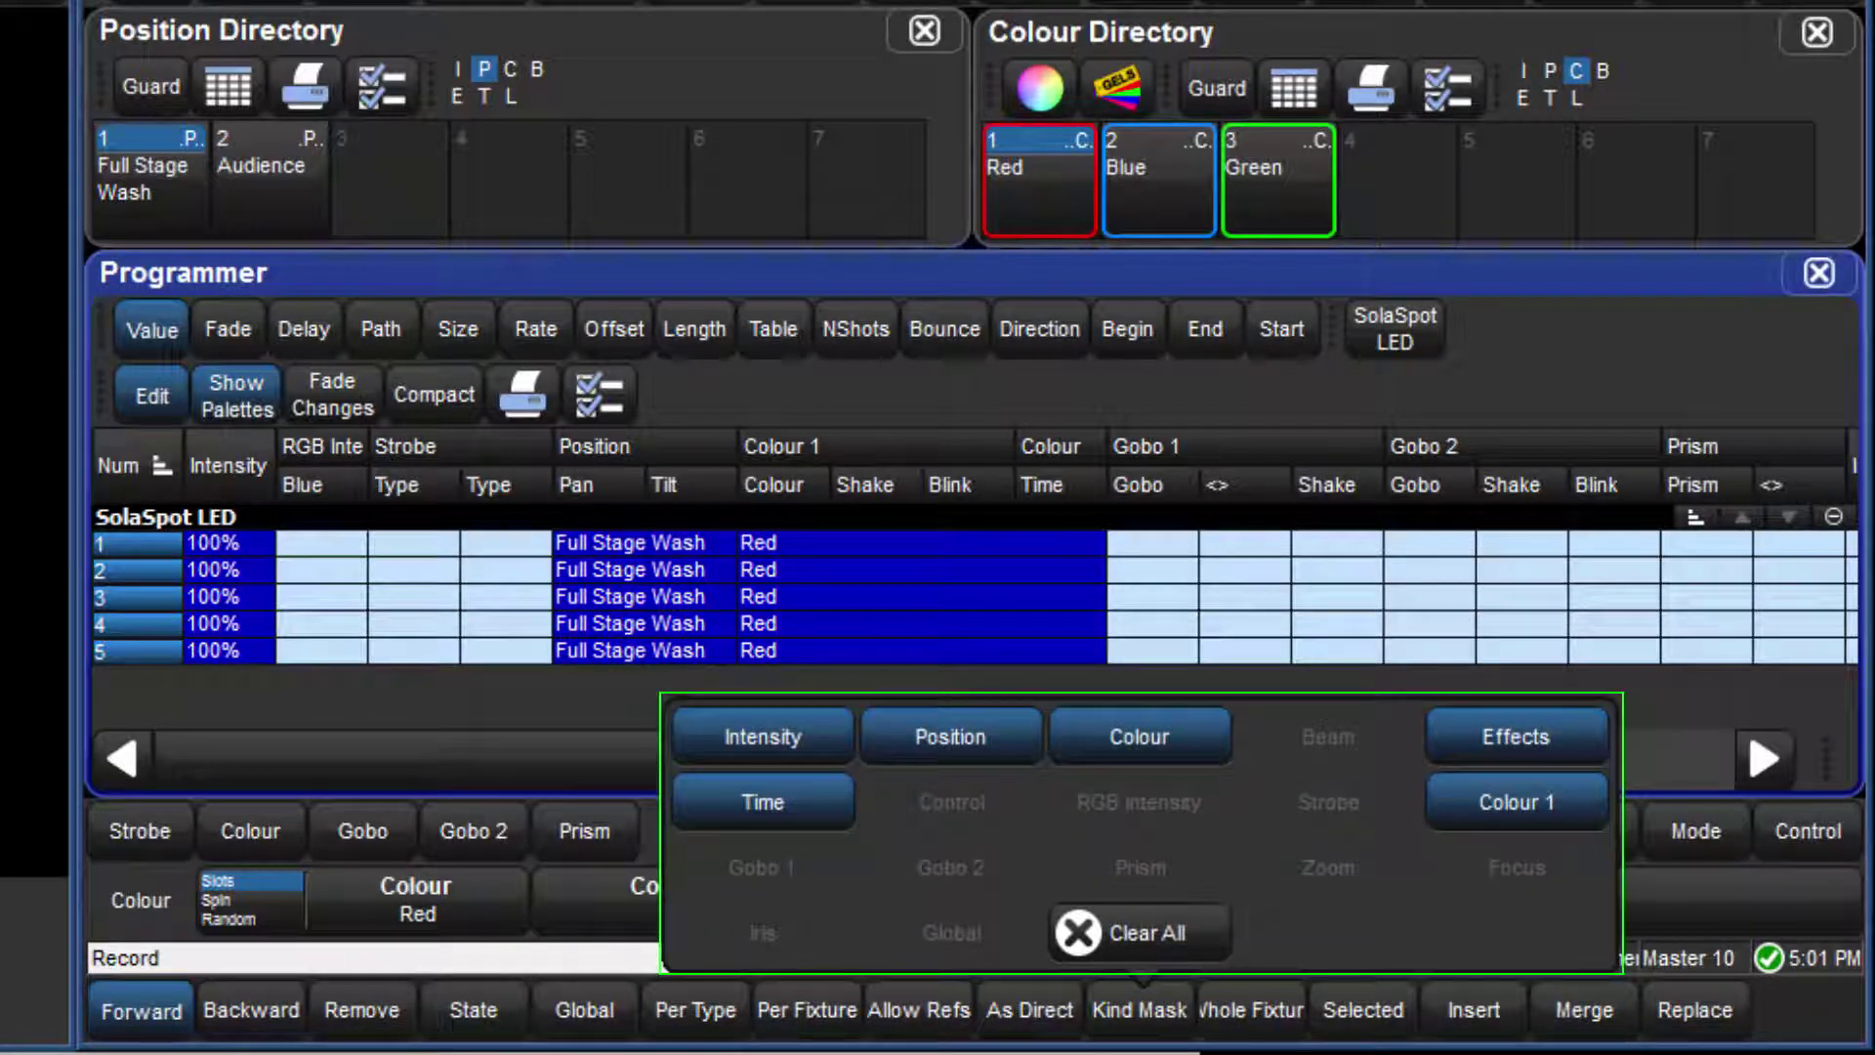
Remove Intensity, Position, Colour, Effects and Colour 1 from the record's kind mask.
click(811, 747)
click(963, 740)
click(1141, 733)
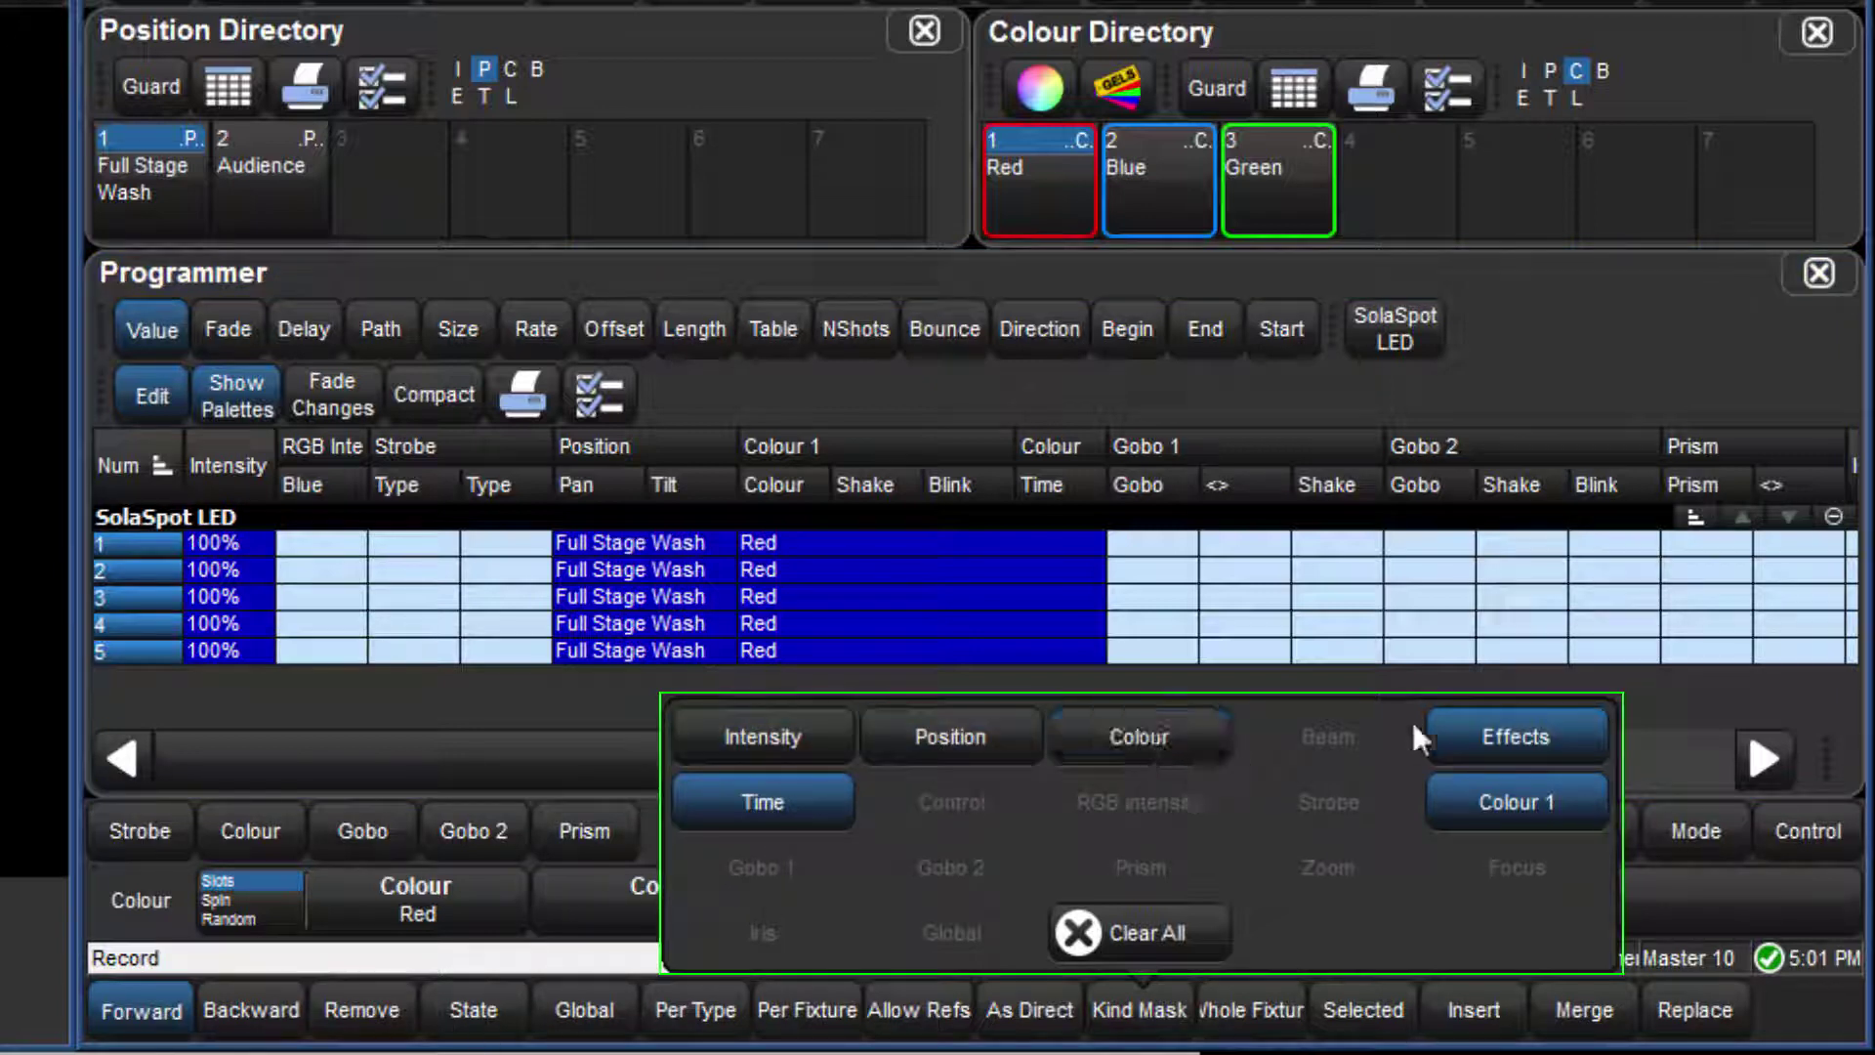
click(1481, 723)
click(1484, 797)
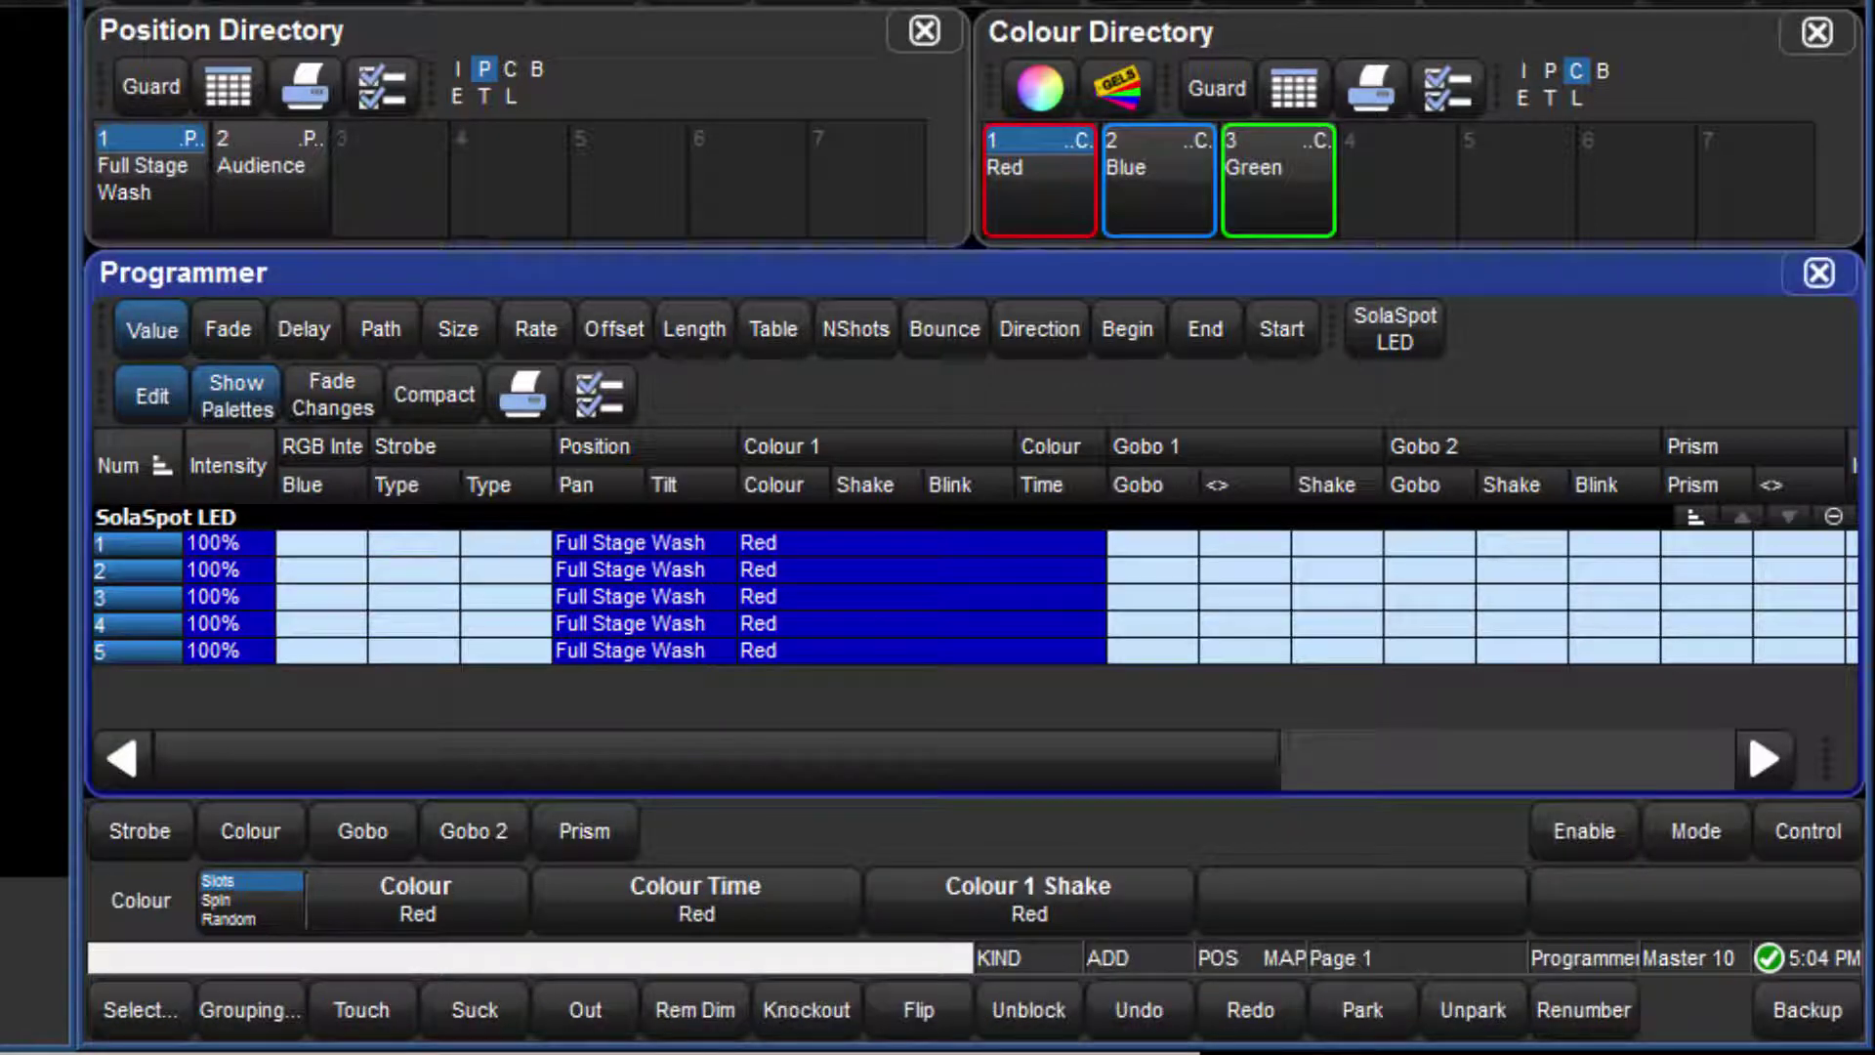
Review the Default Masking Behavior choices in the Recording preferences and close the preferences without changing anything.
click(1136, 958)
click(252, 1037)
click(932, 641)
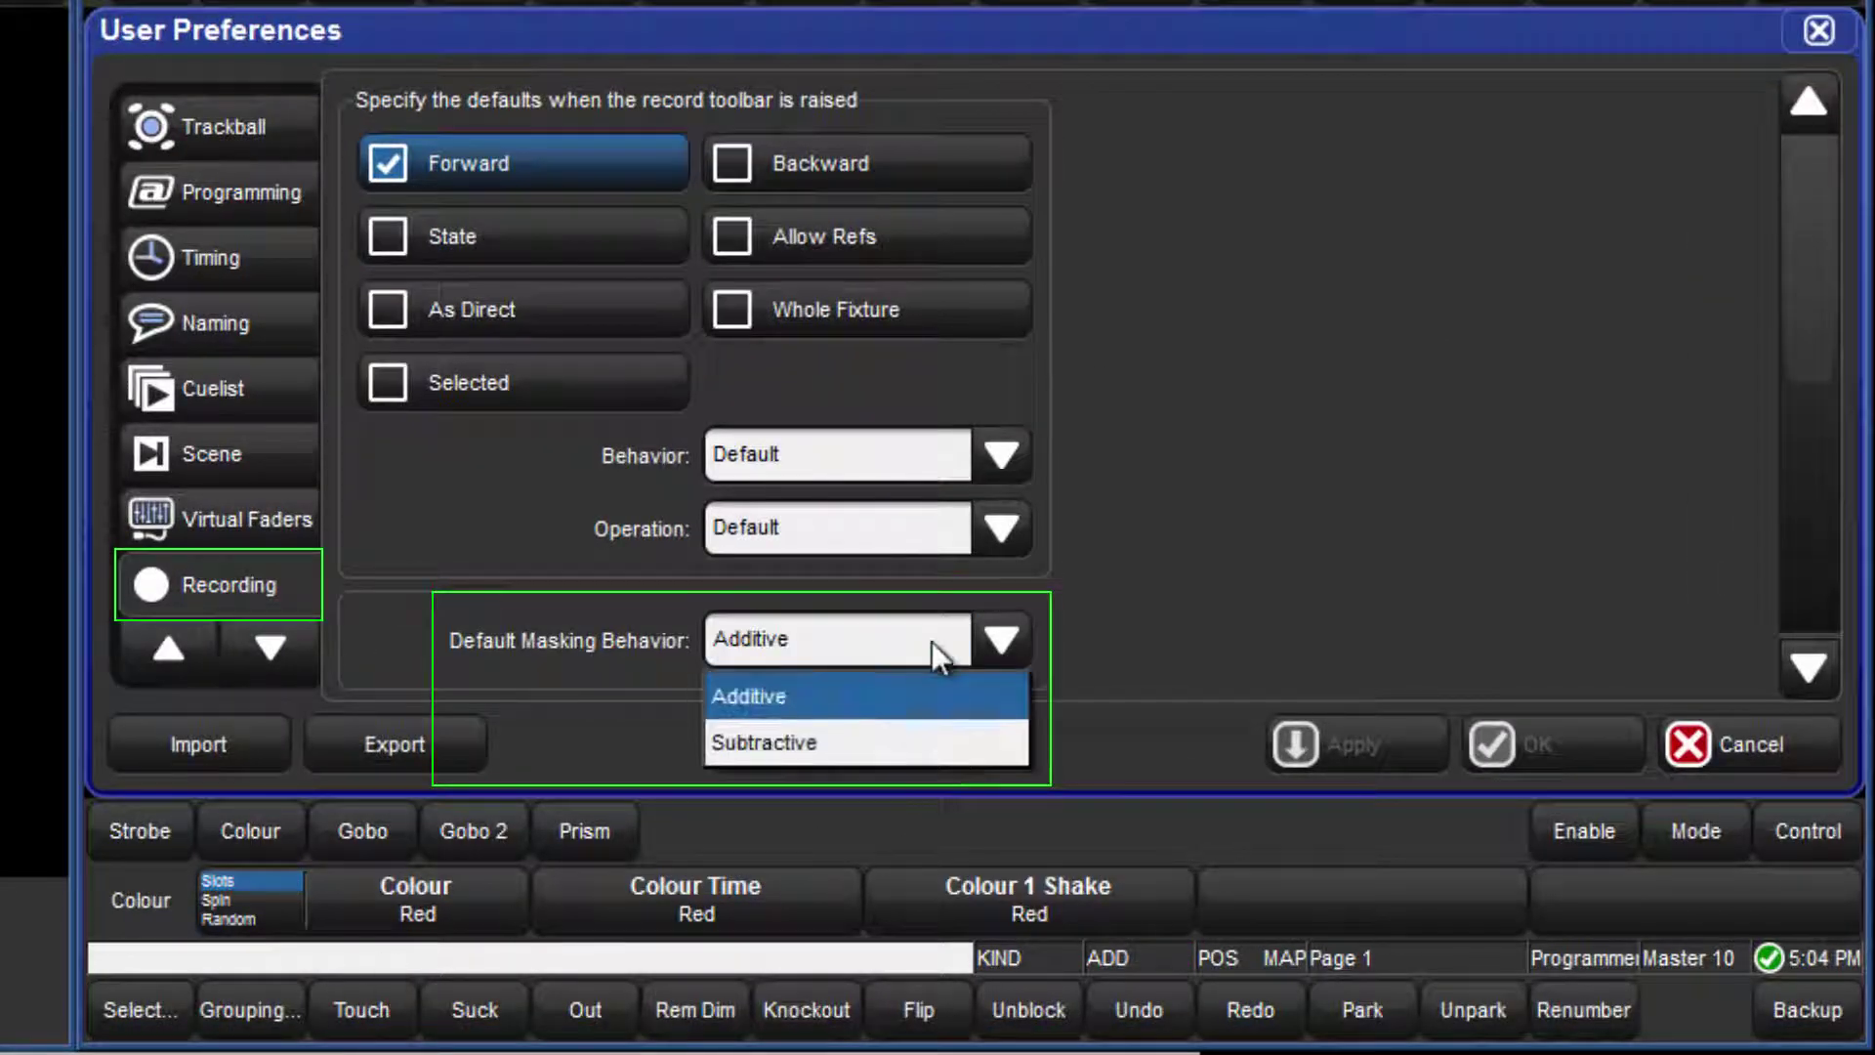
click(932, 641)
click(1817, 30)
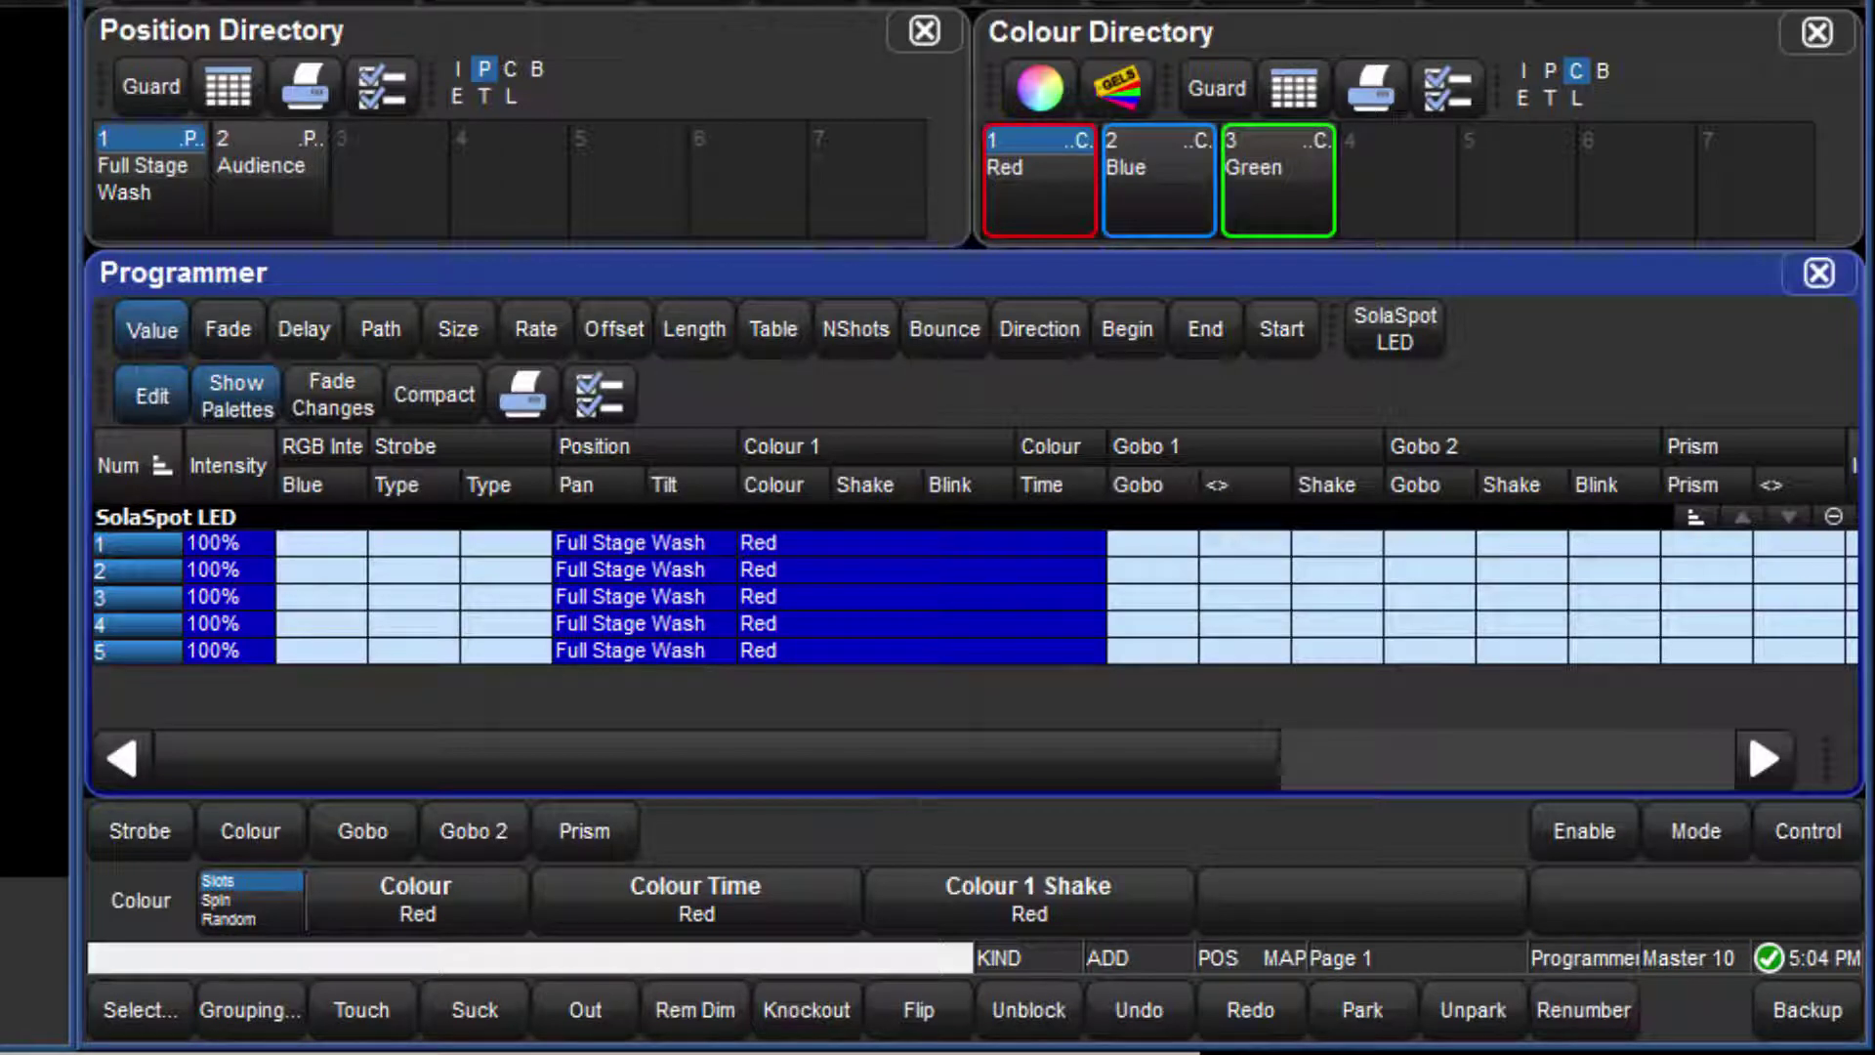
Start a record and clear all kinds from its kind mask at once.
key(r)
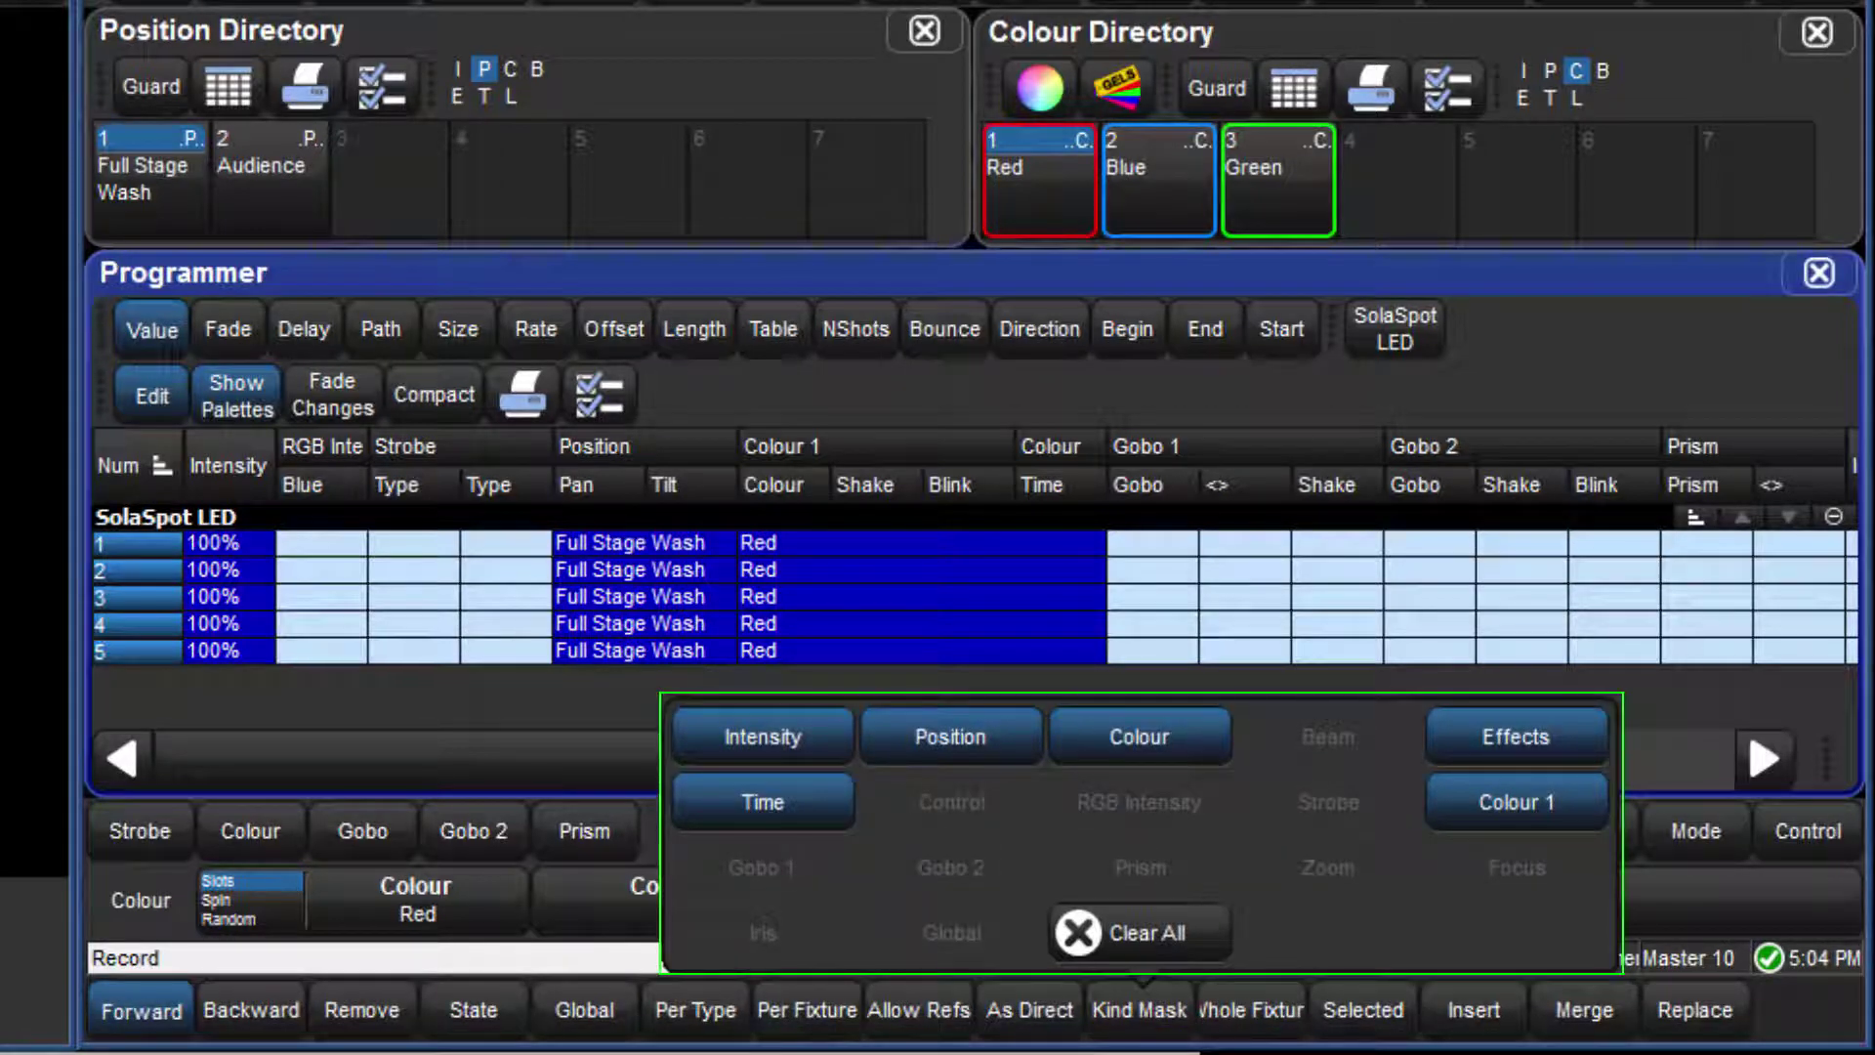
click(1180, 939)
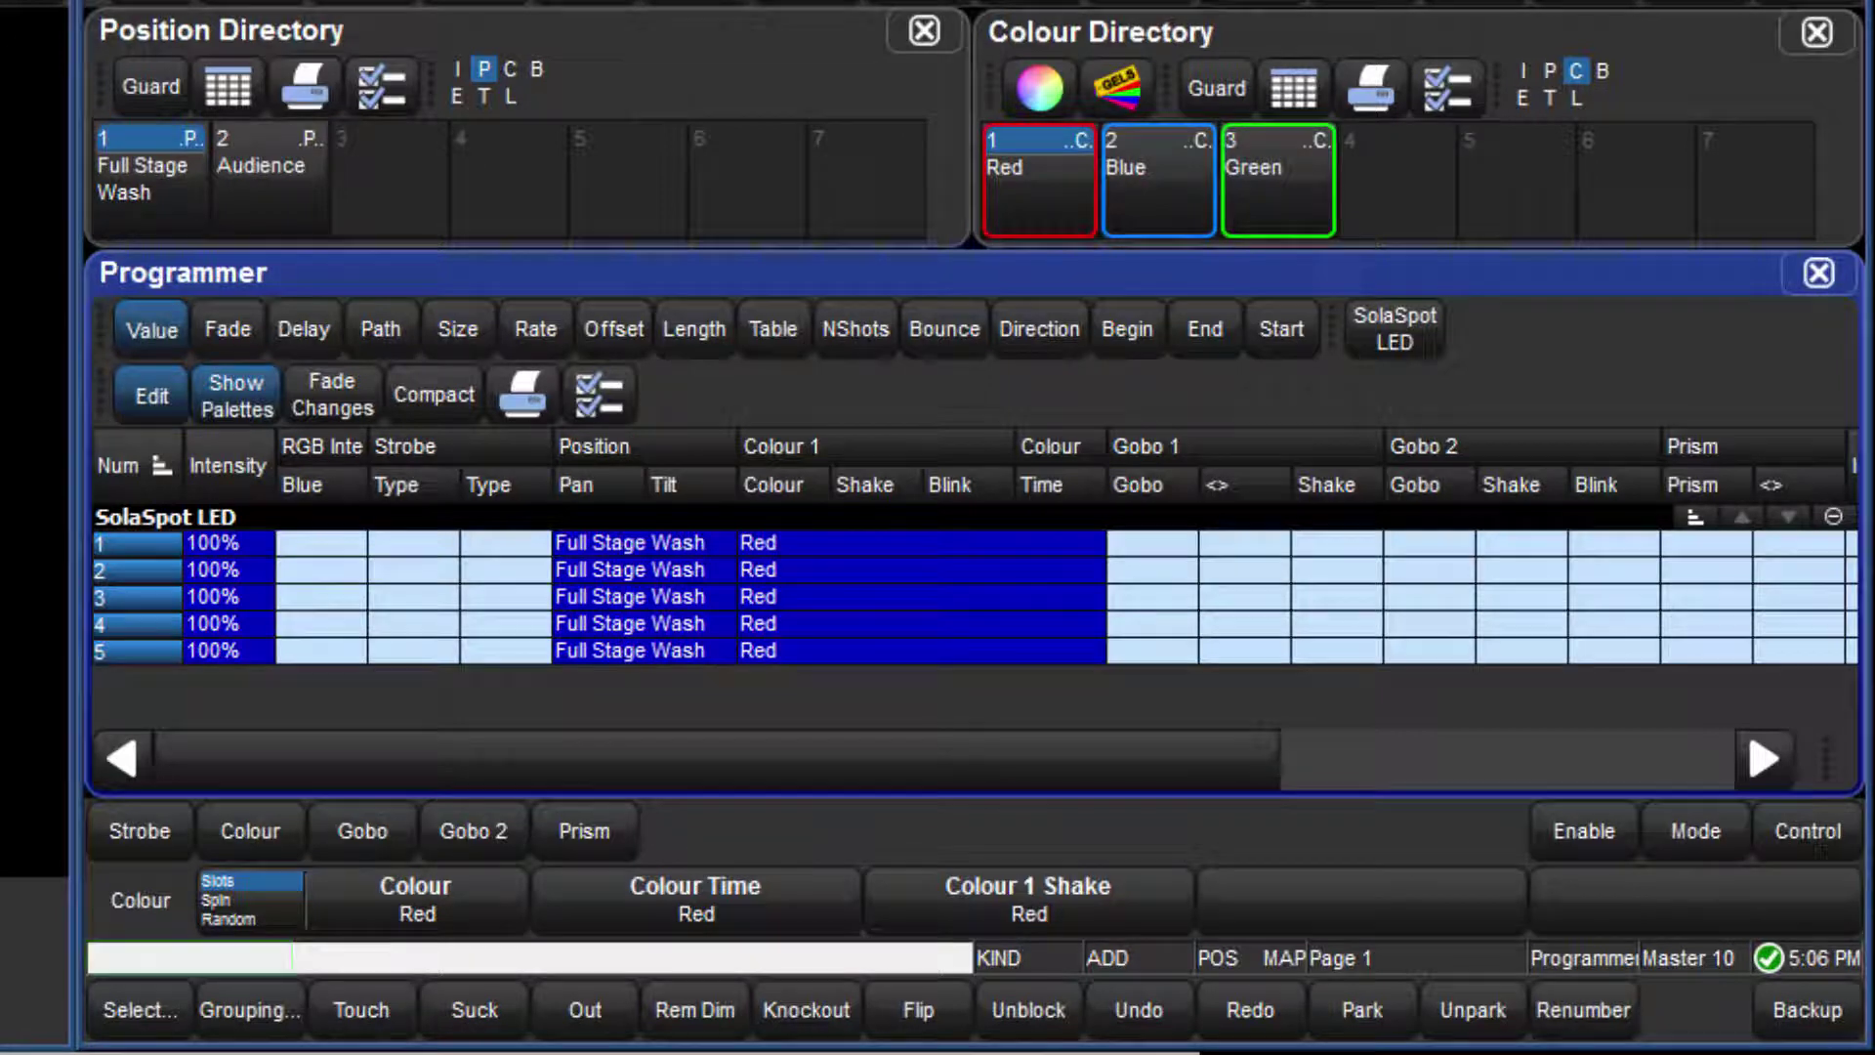
Try a record with Position and Time entered as the mask ahead of it, and take the Record command back off the command line.
key(p)
key(t)
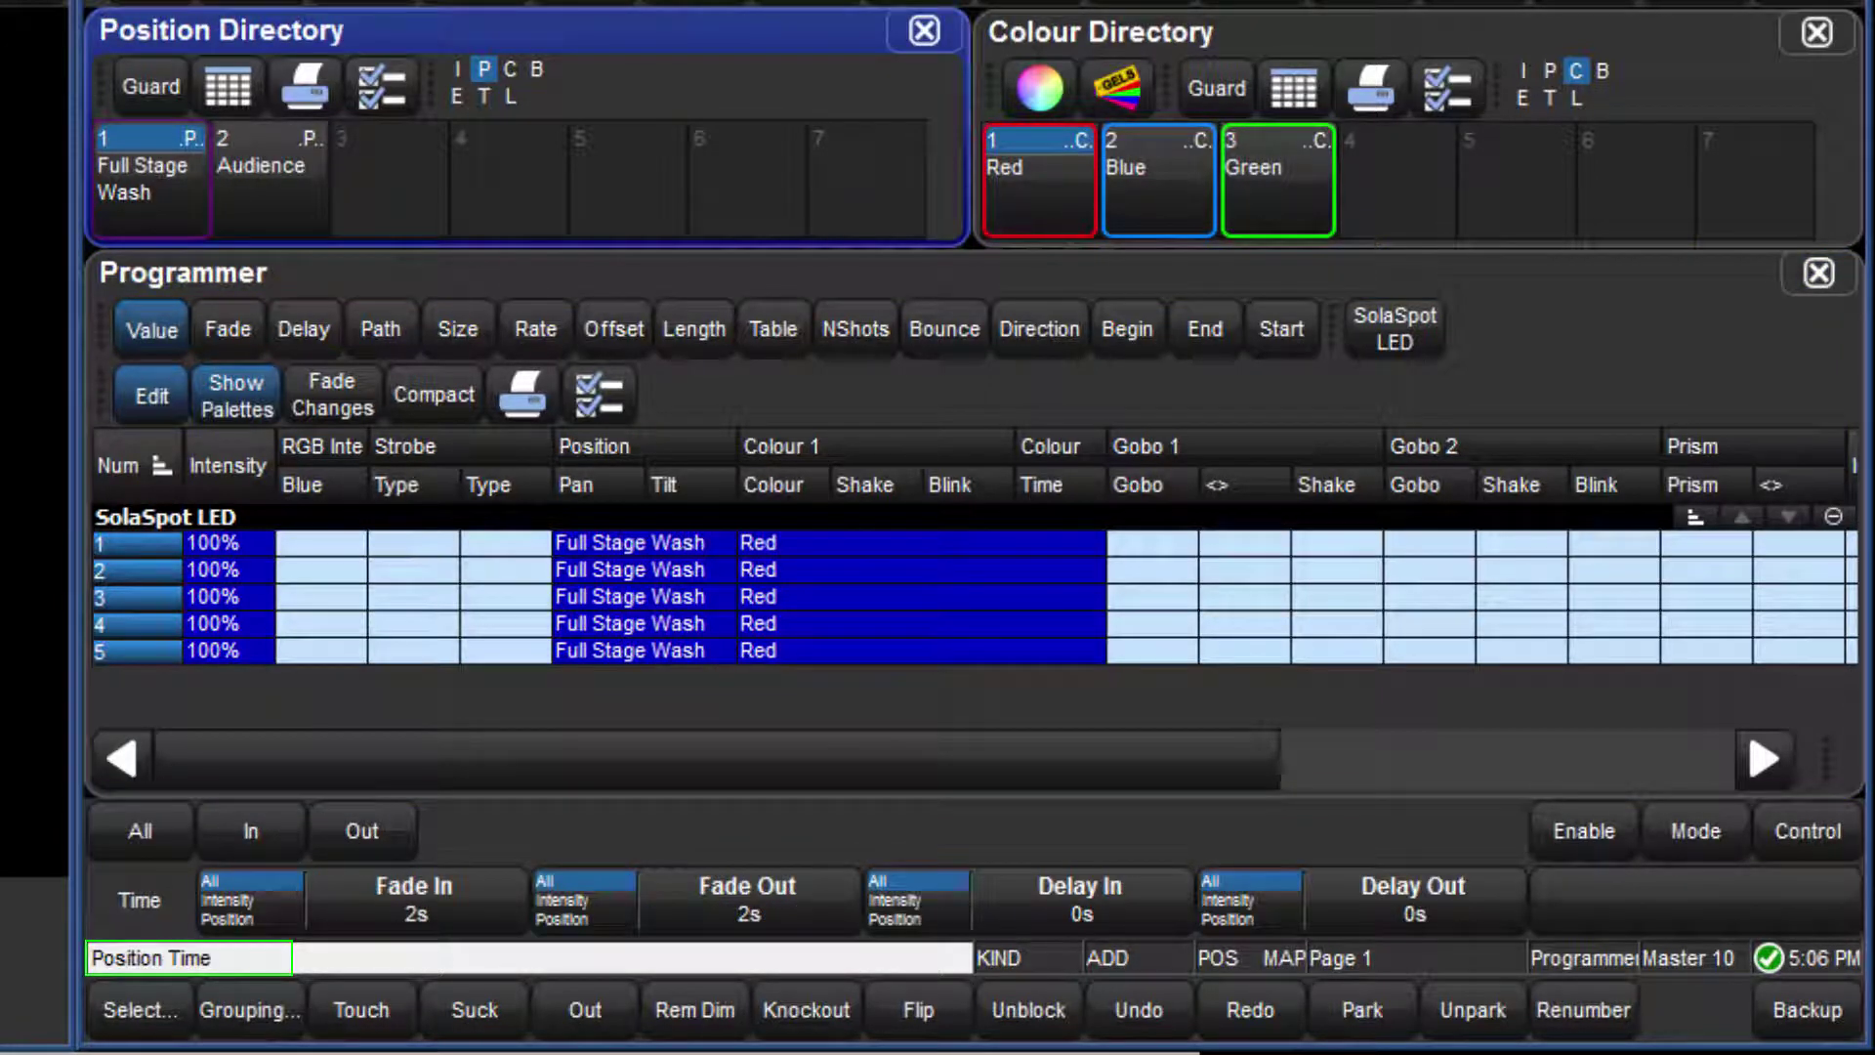
key(r)
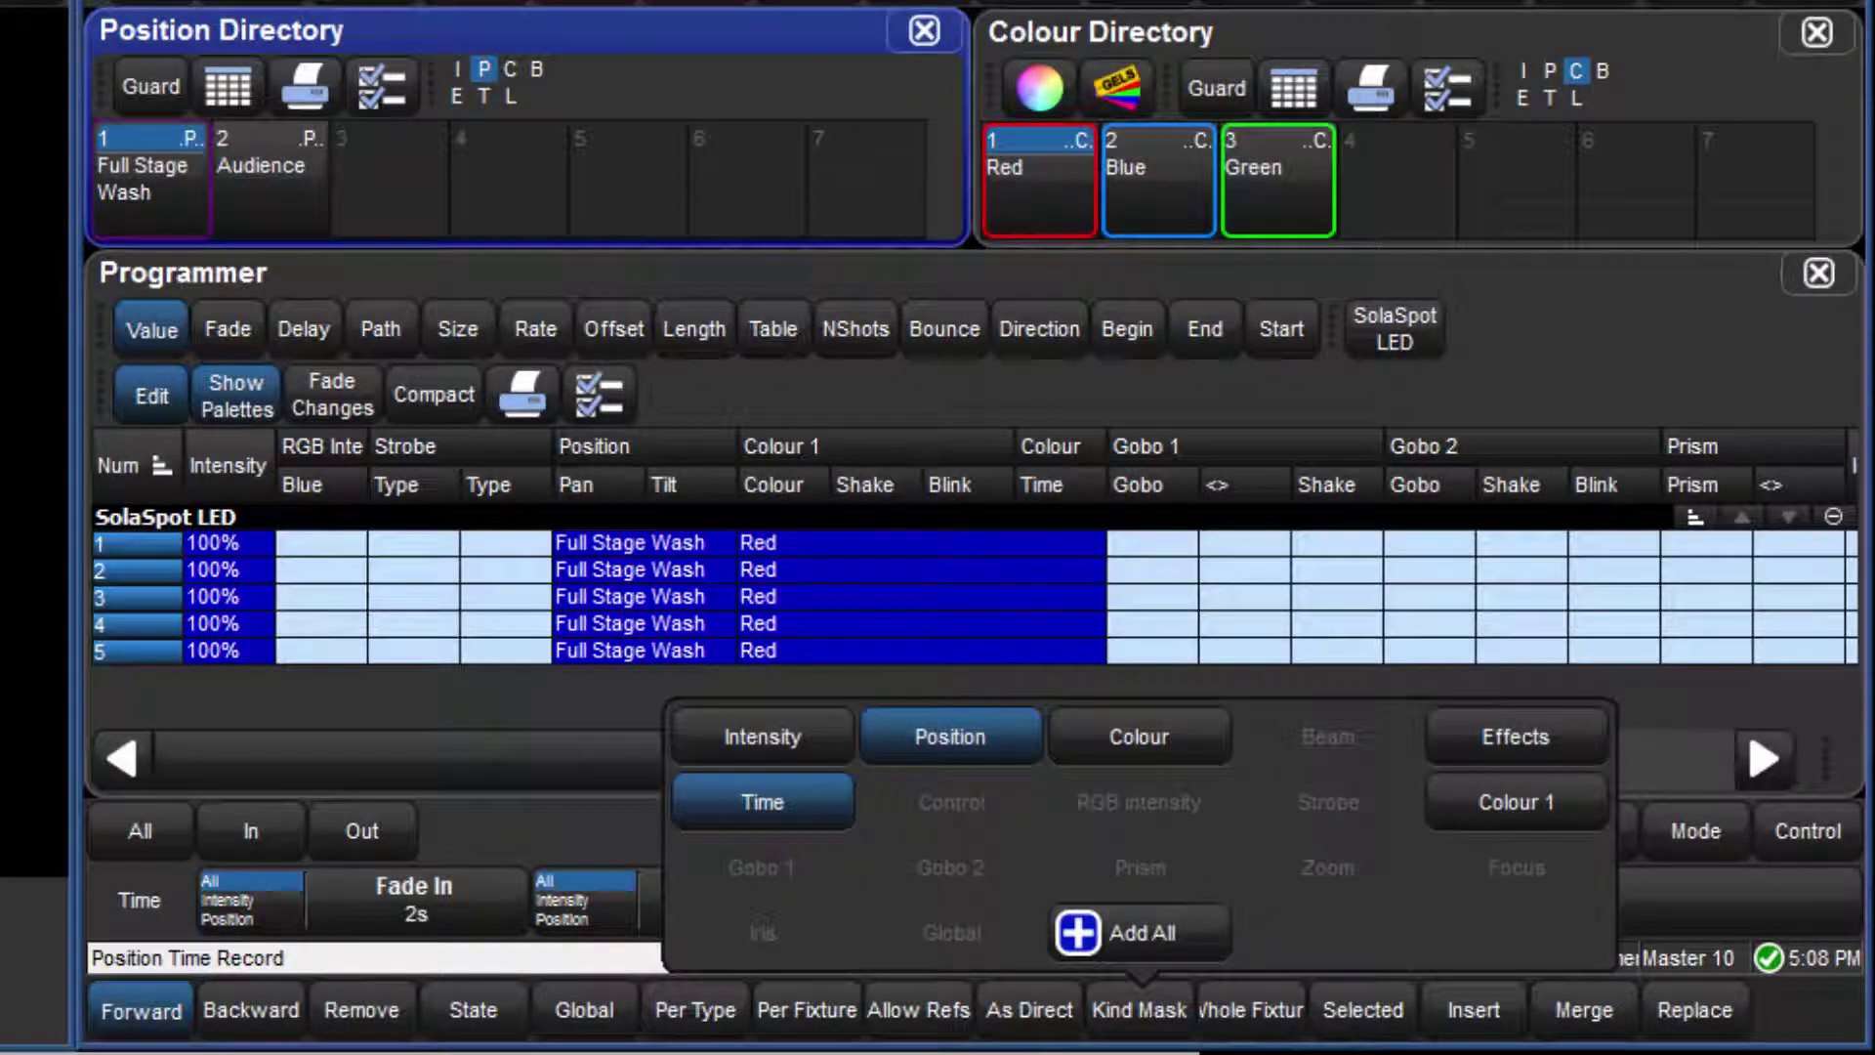
key(BackSpace)
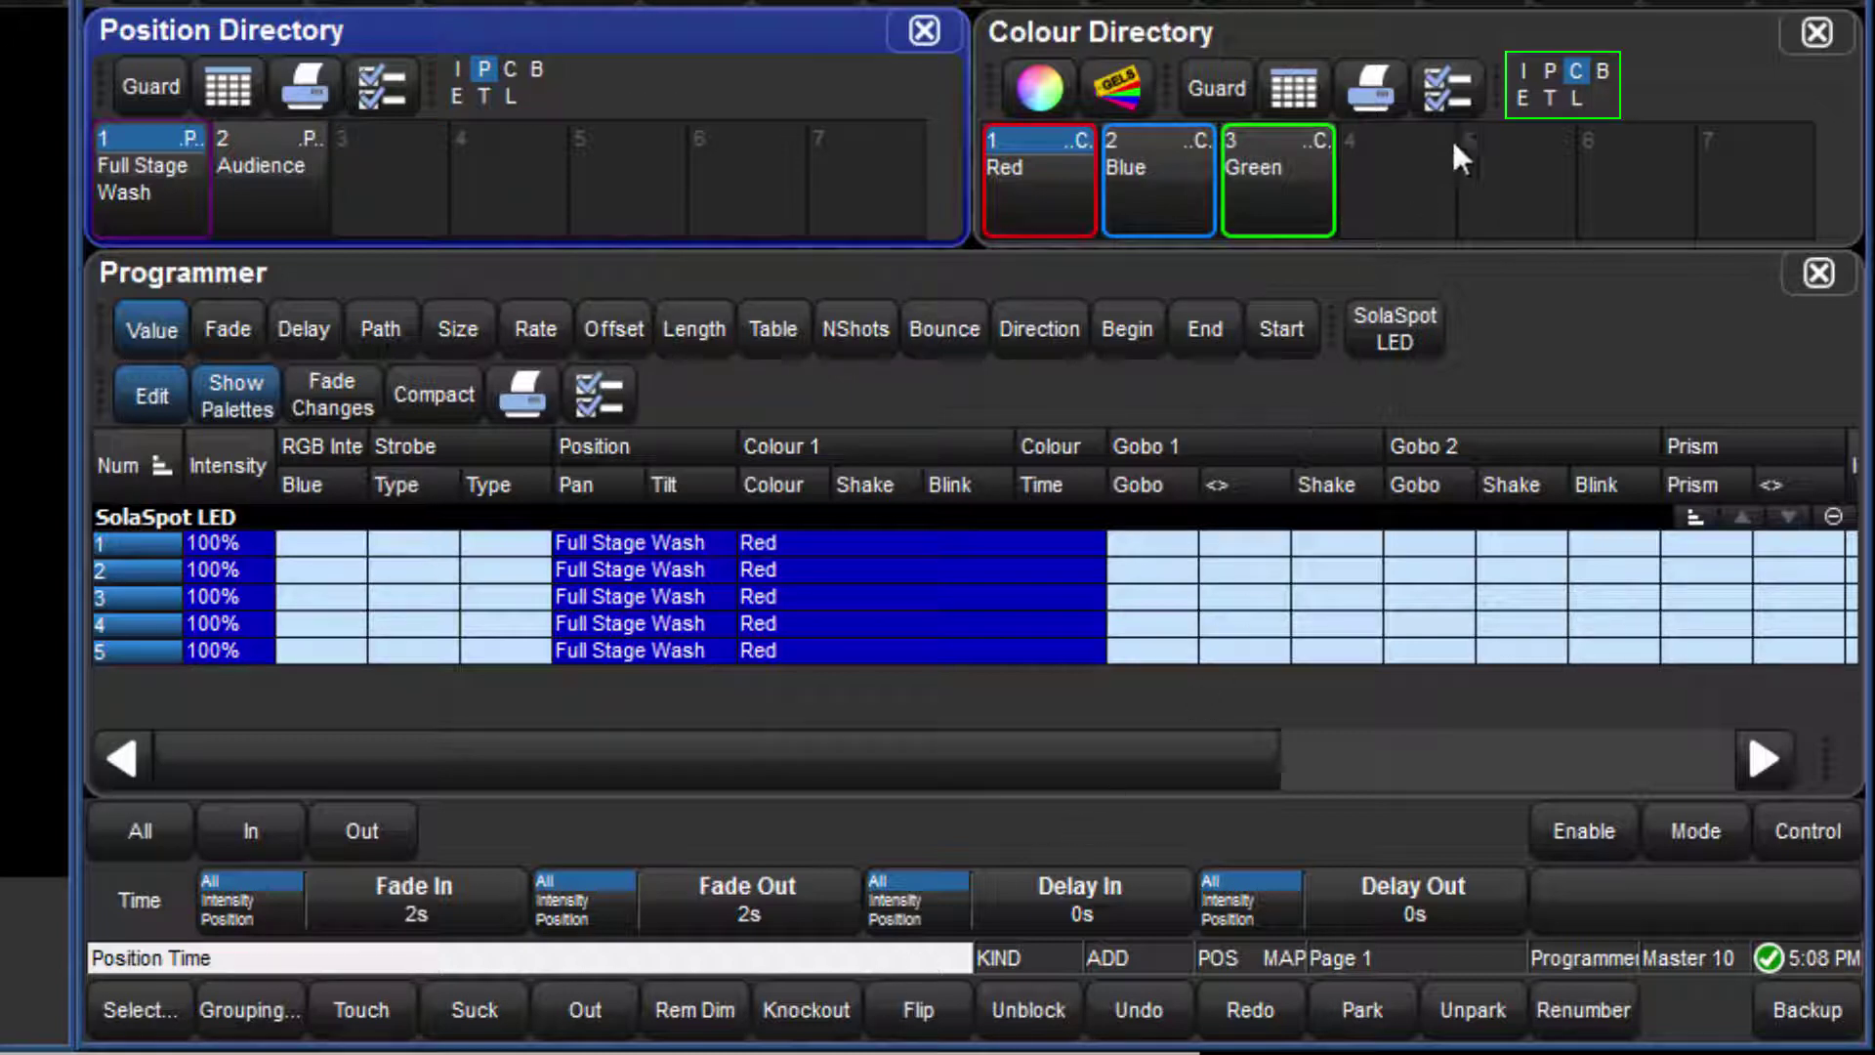
Add Intensity and Time to the kinds masked by the Colour Directory.
click(1549, 86)
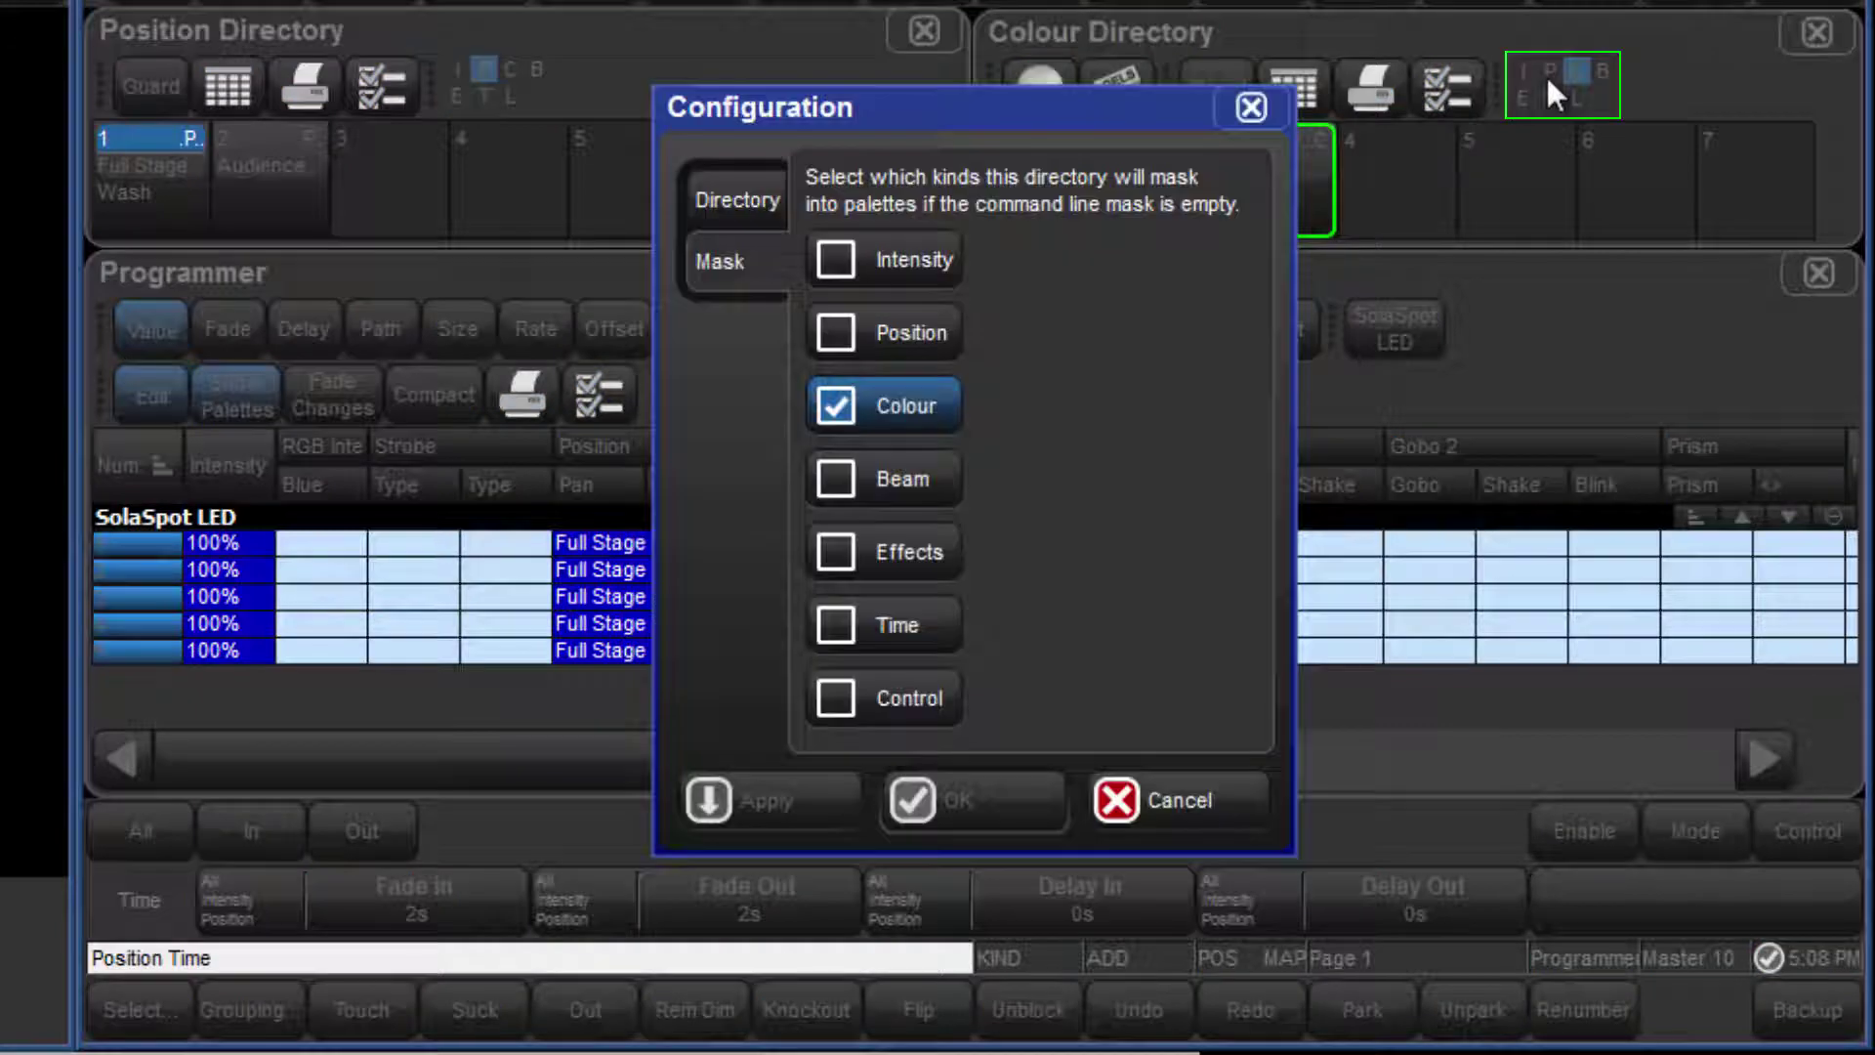
click(928, 259)
click(889, 610)
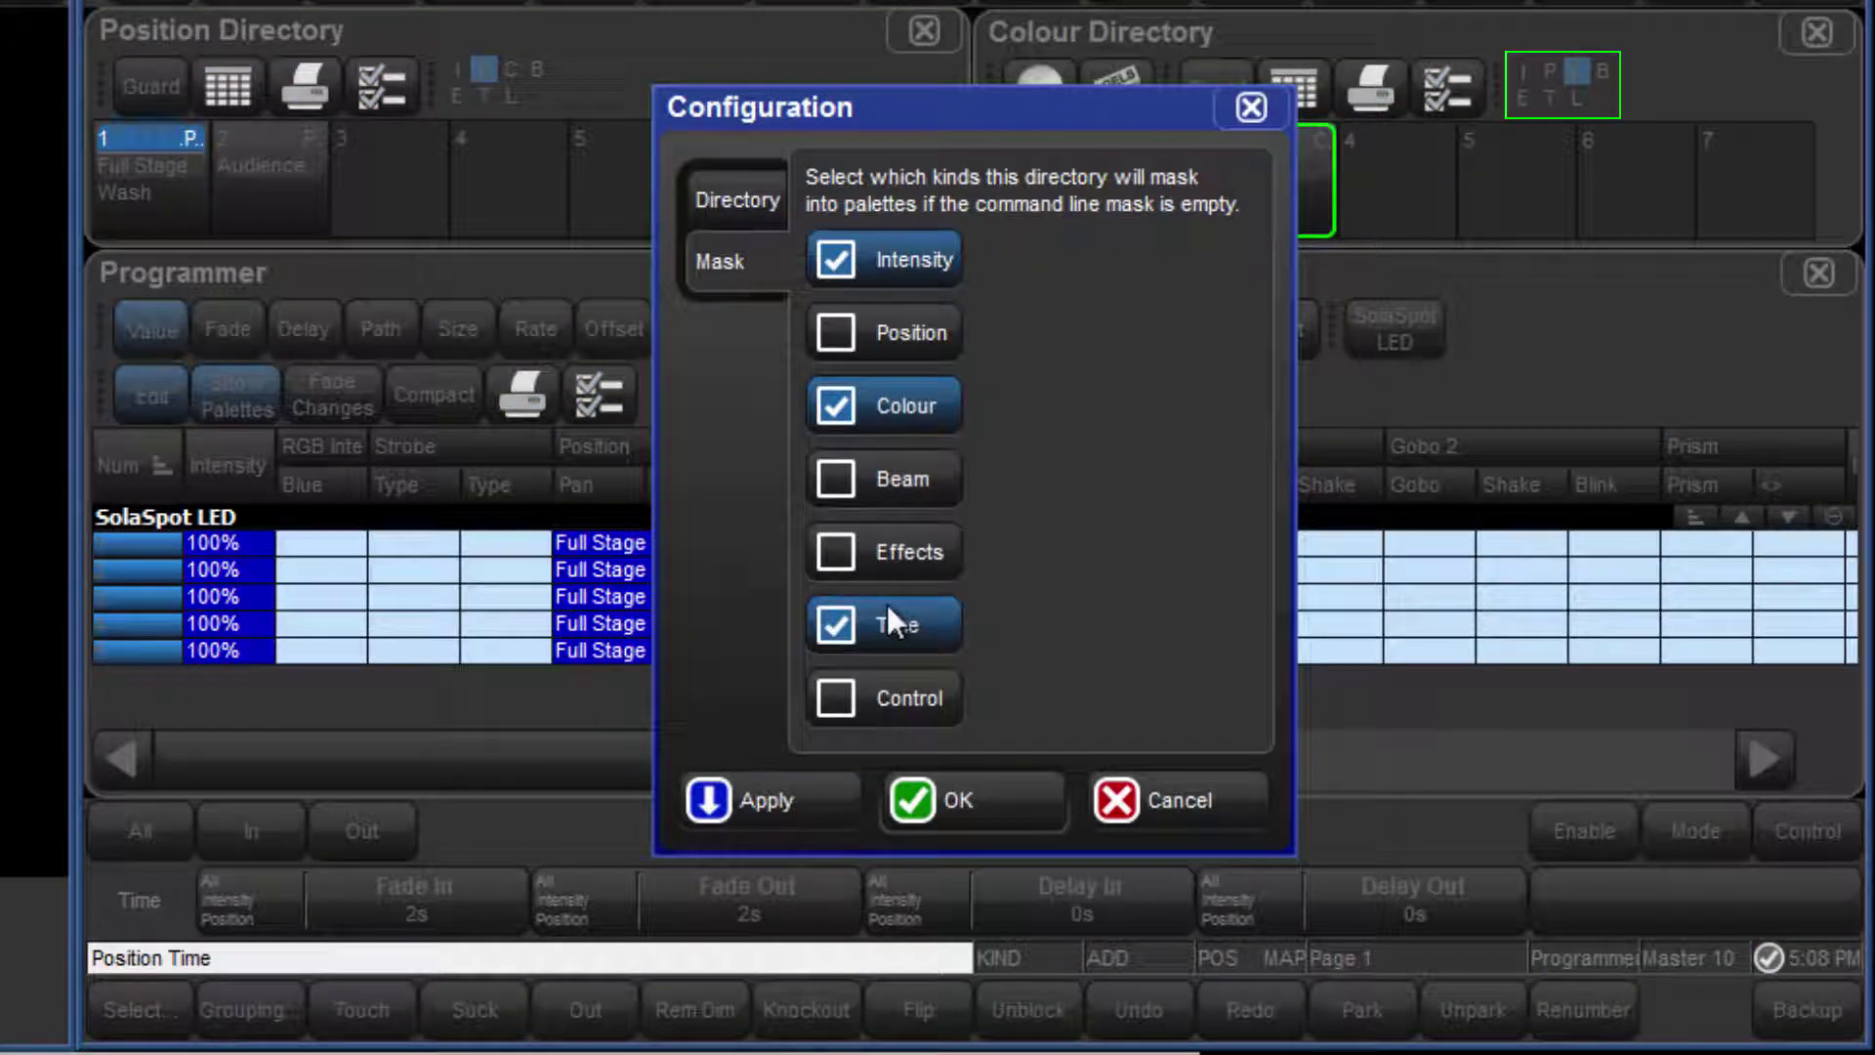
click(976, 786)
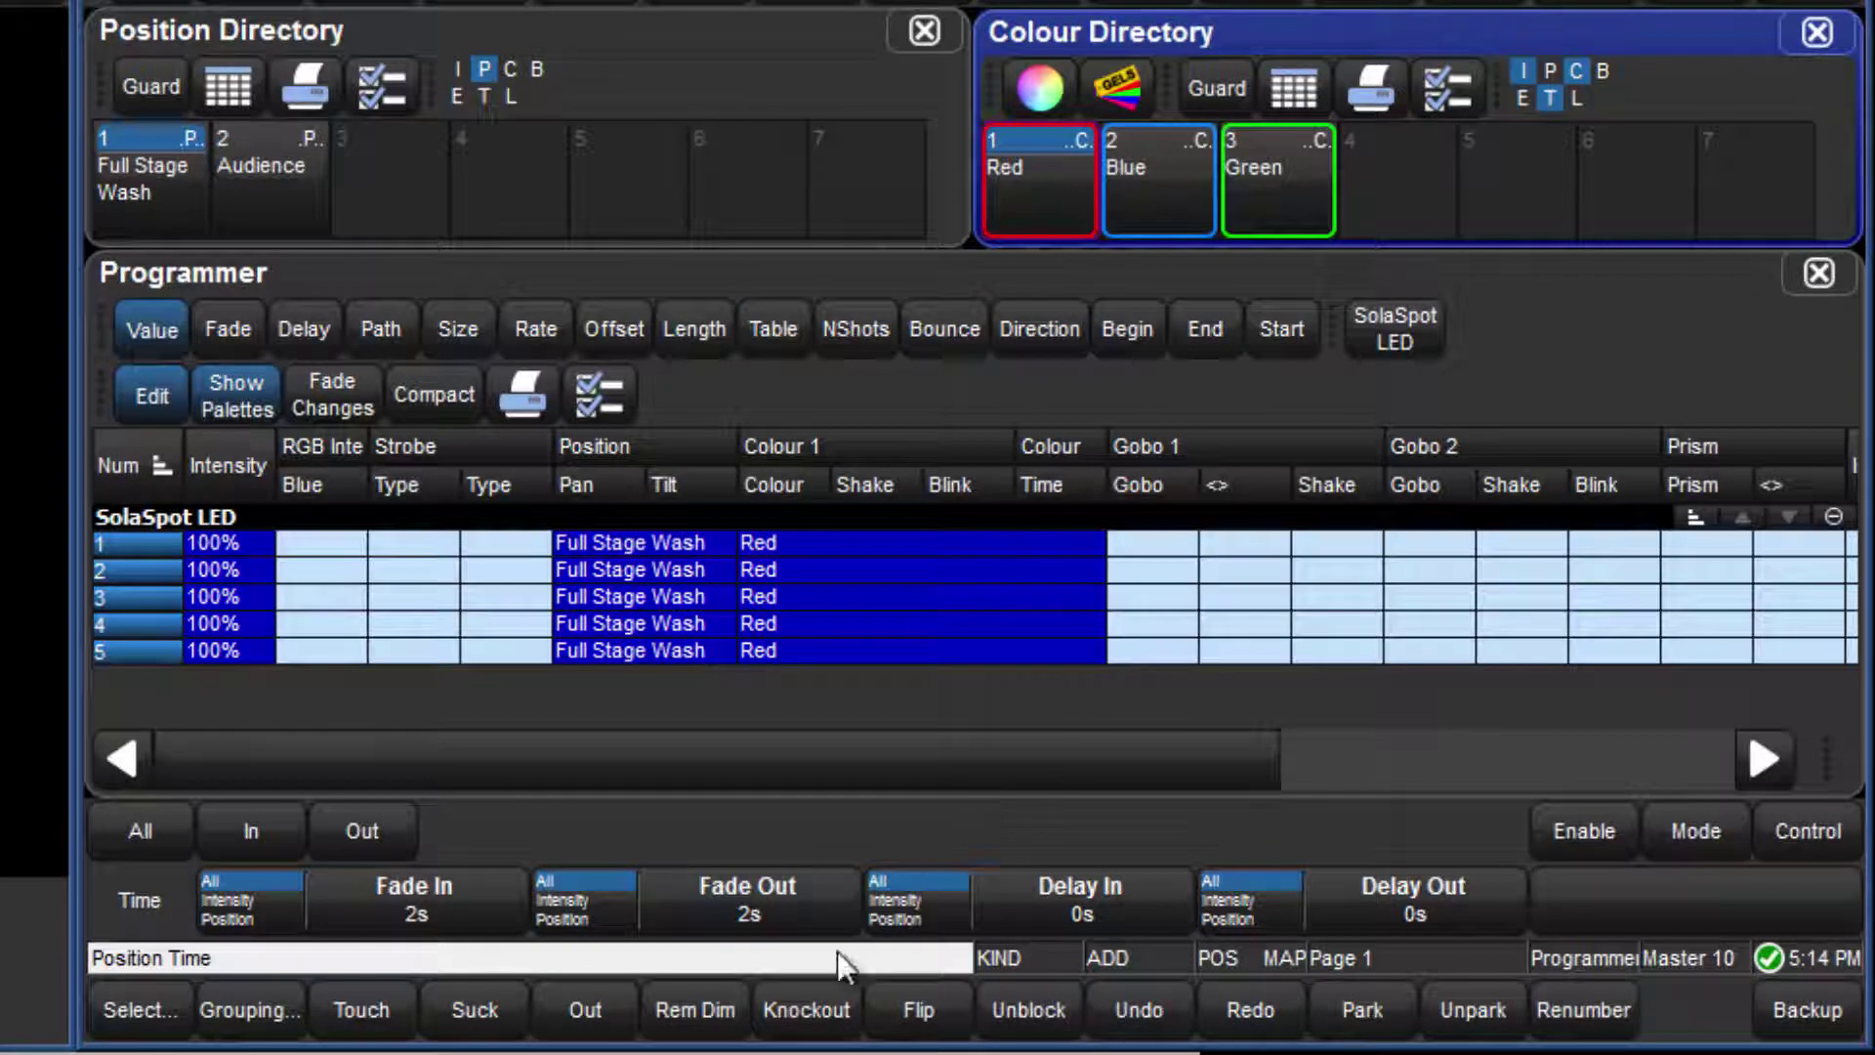
Empty the command line and try a record with Intensity and Position chosen in the kind mask.
key(BackSpace)
key(BackSpace)
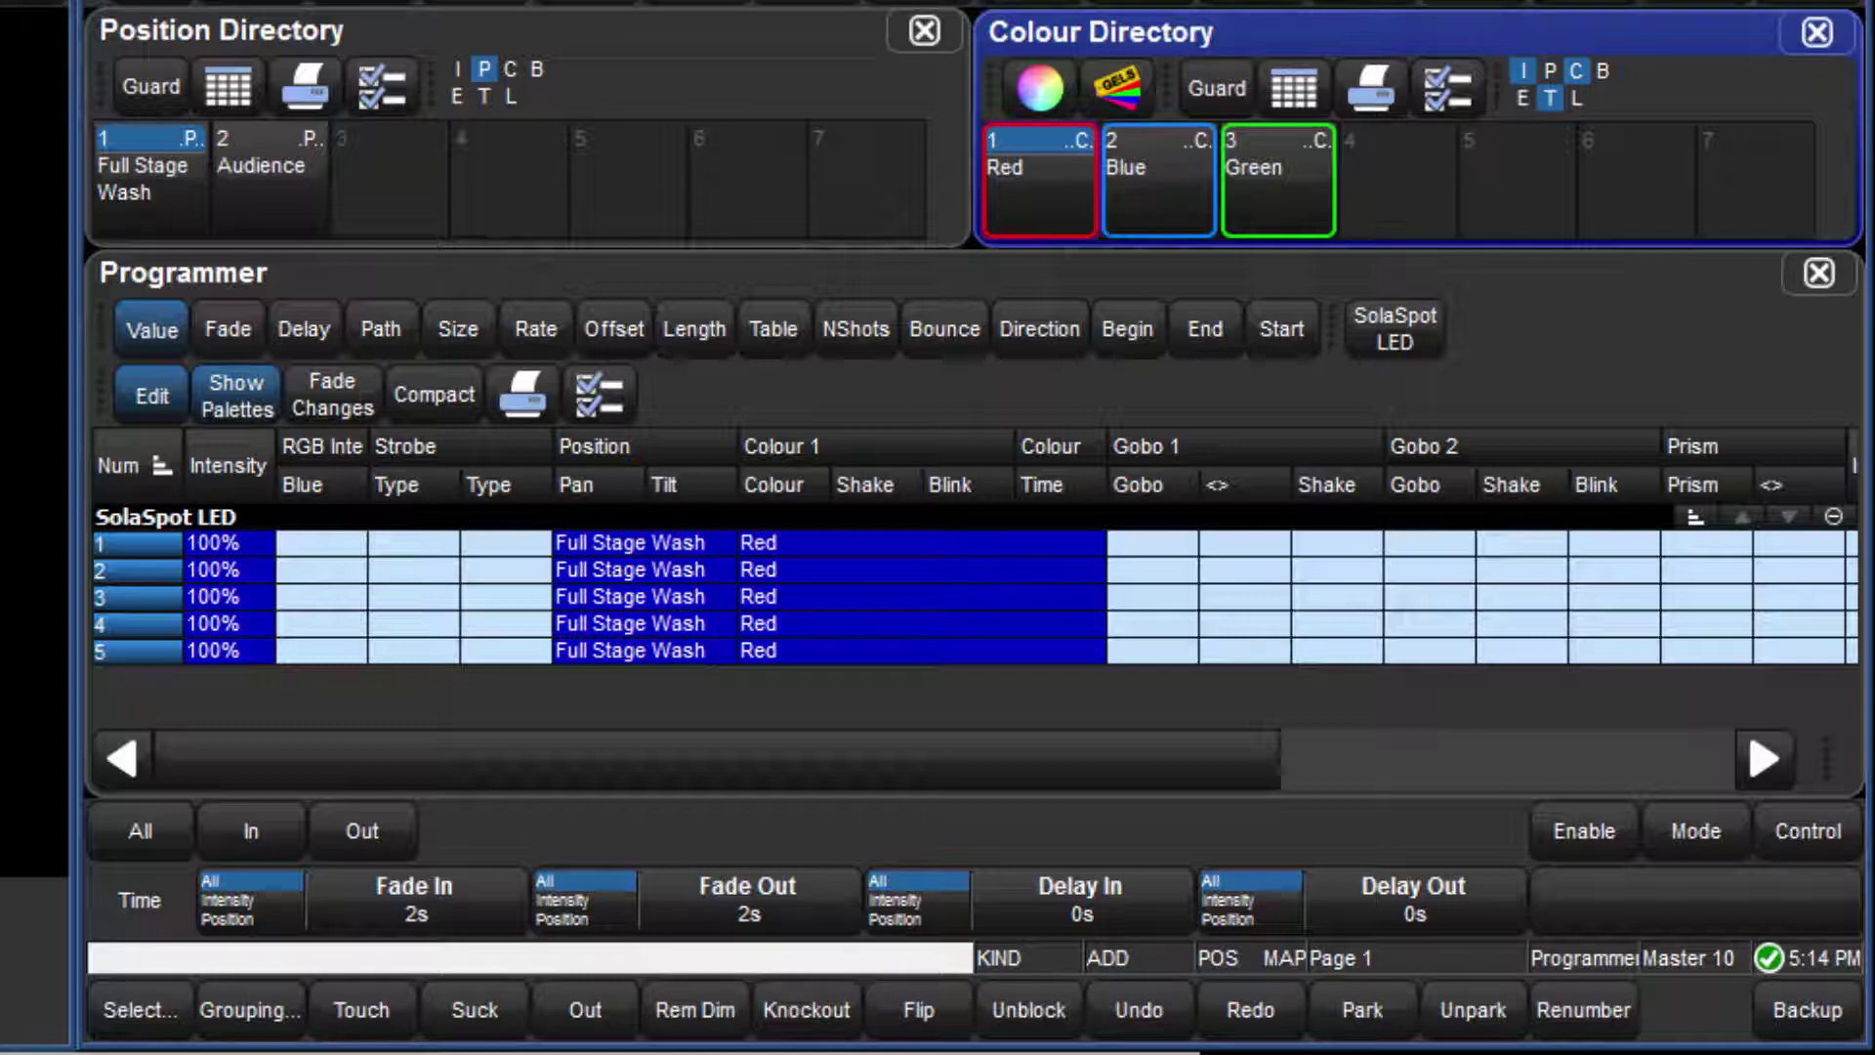
key(r)
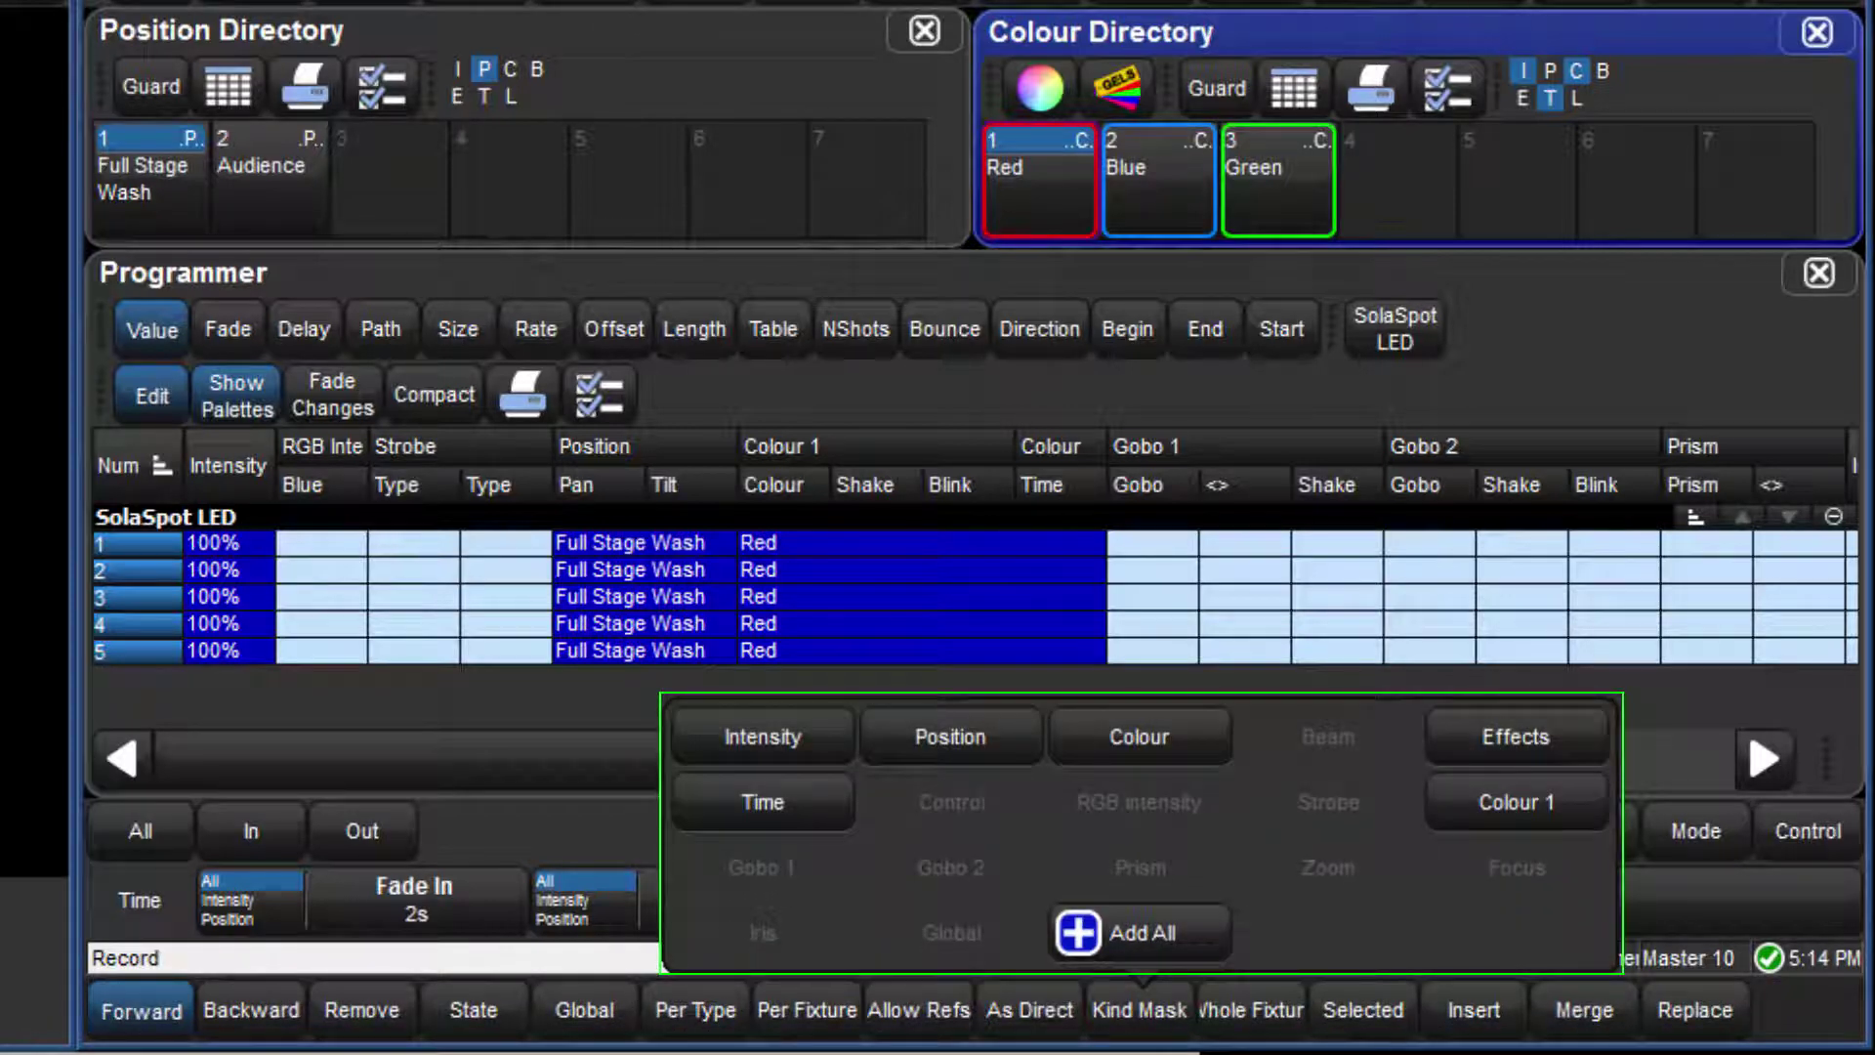
click(807, 733)
click(906, 728)
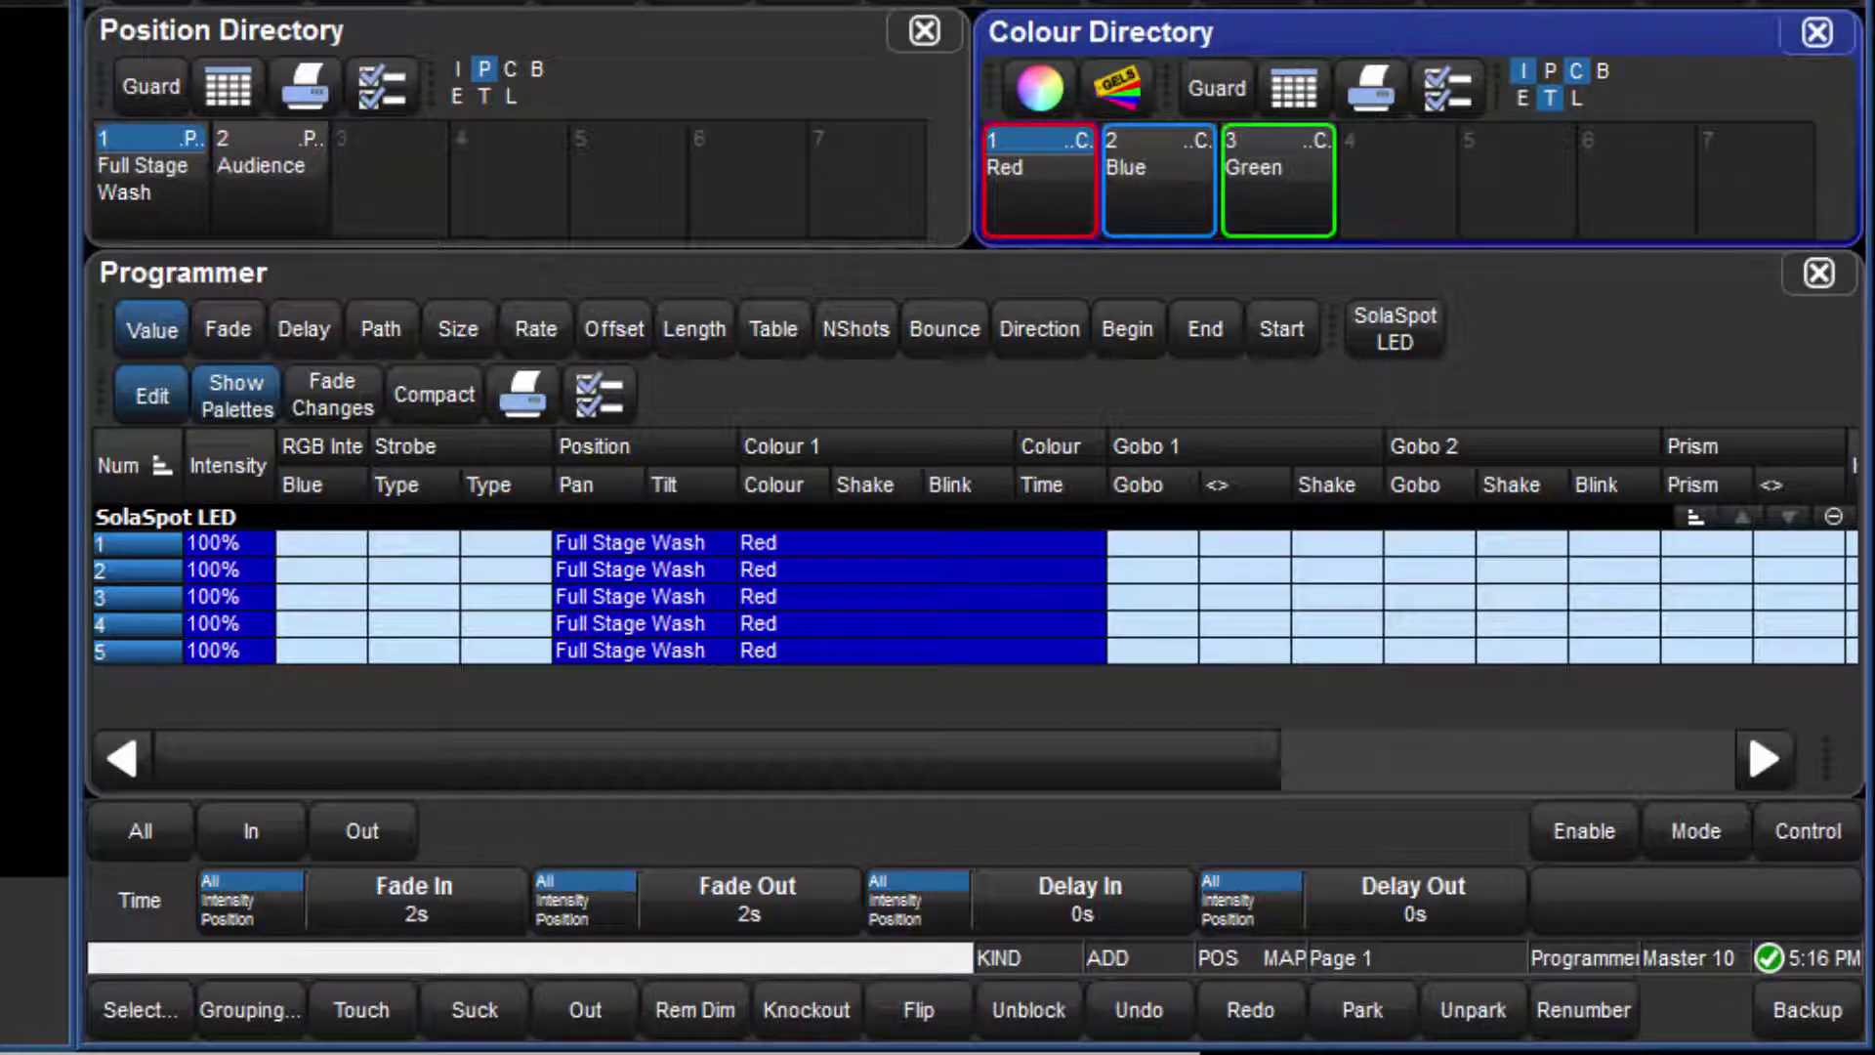
Clear the programmer, touch fixture 1 and record it into slot 3 of the Position Directory.
key(Escape)
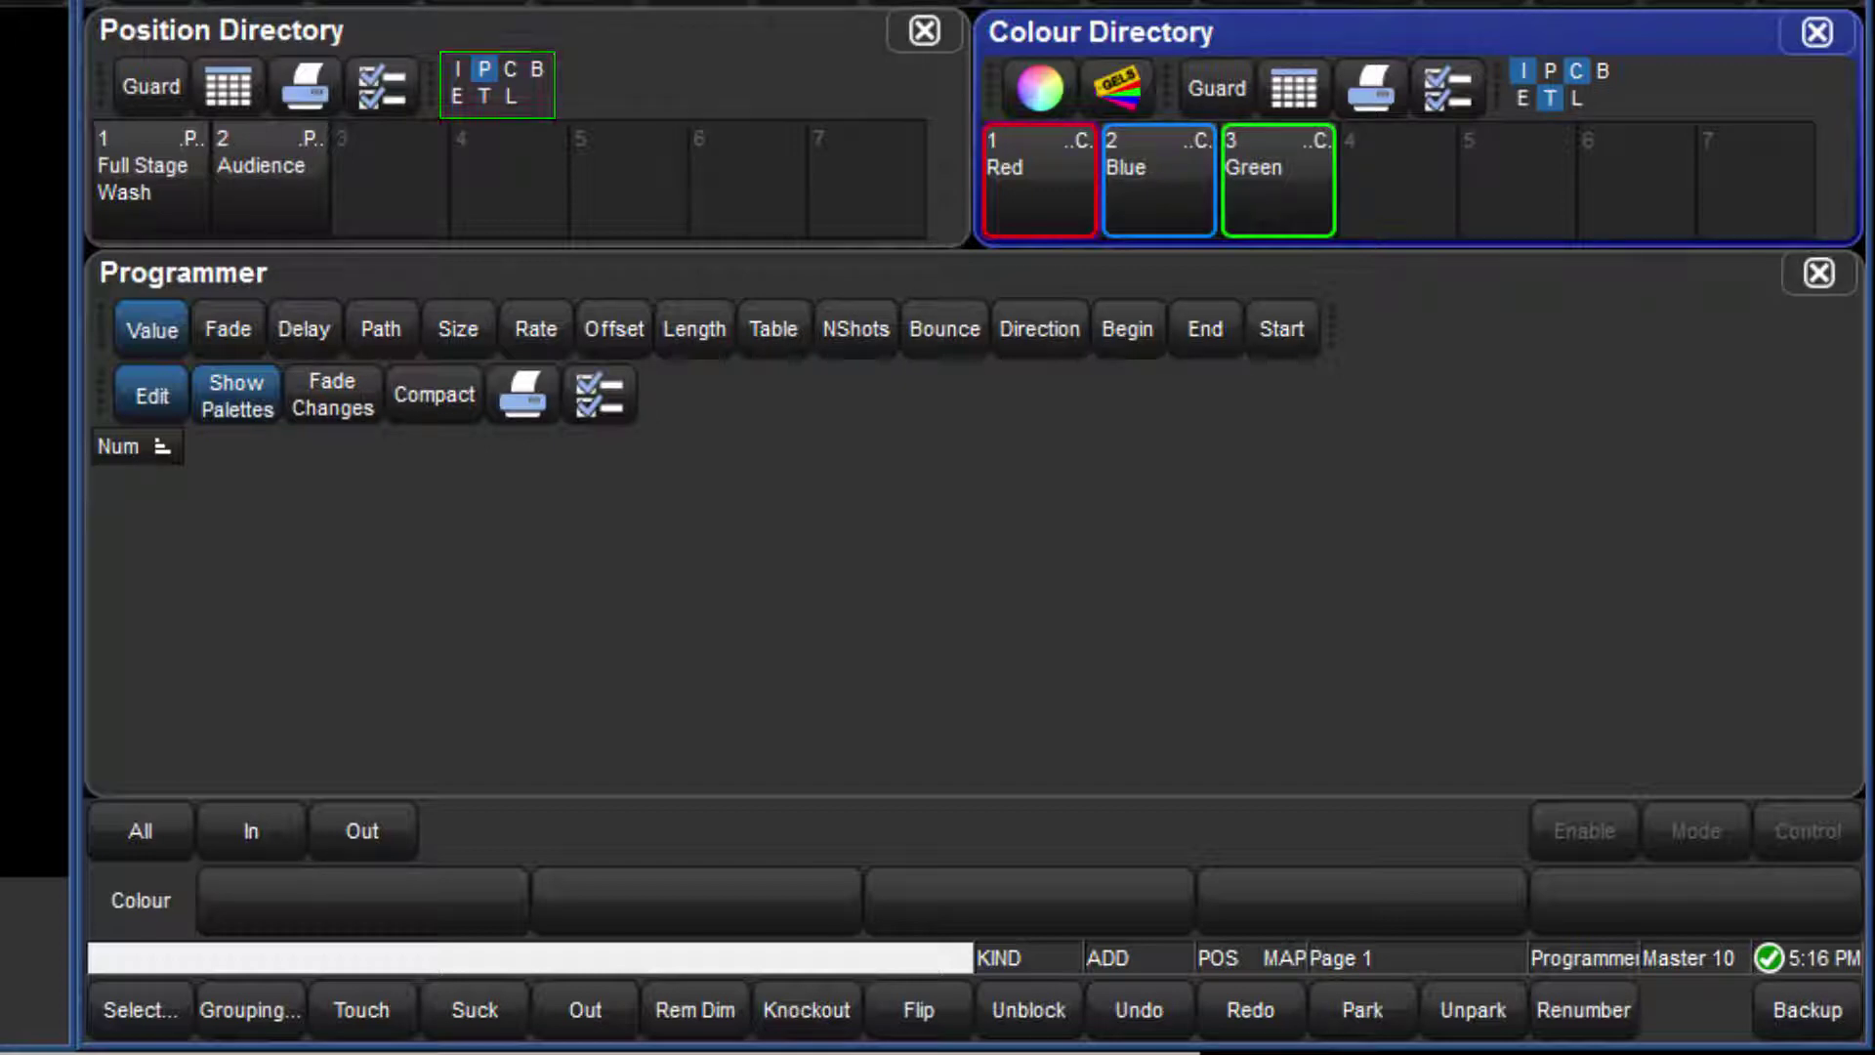
text(1)
click(344, 998)
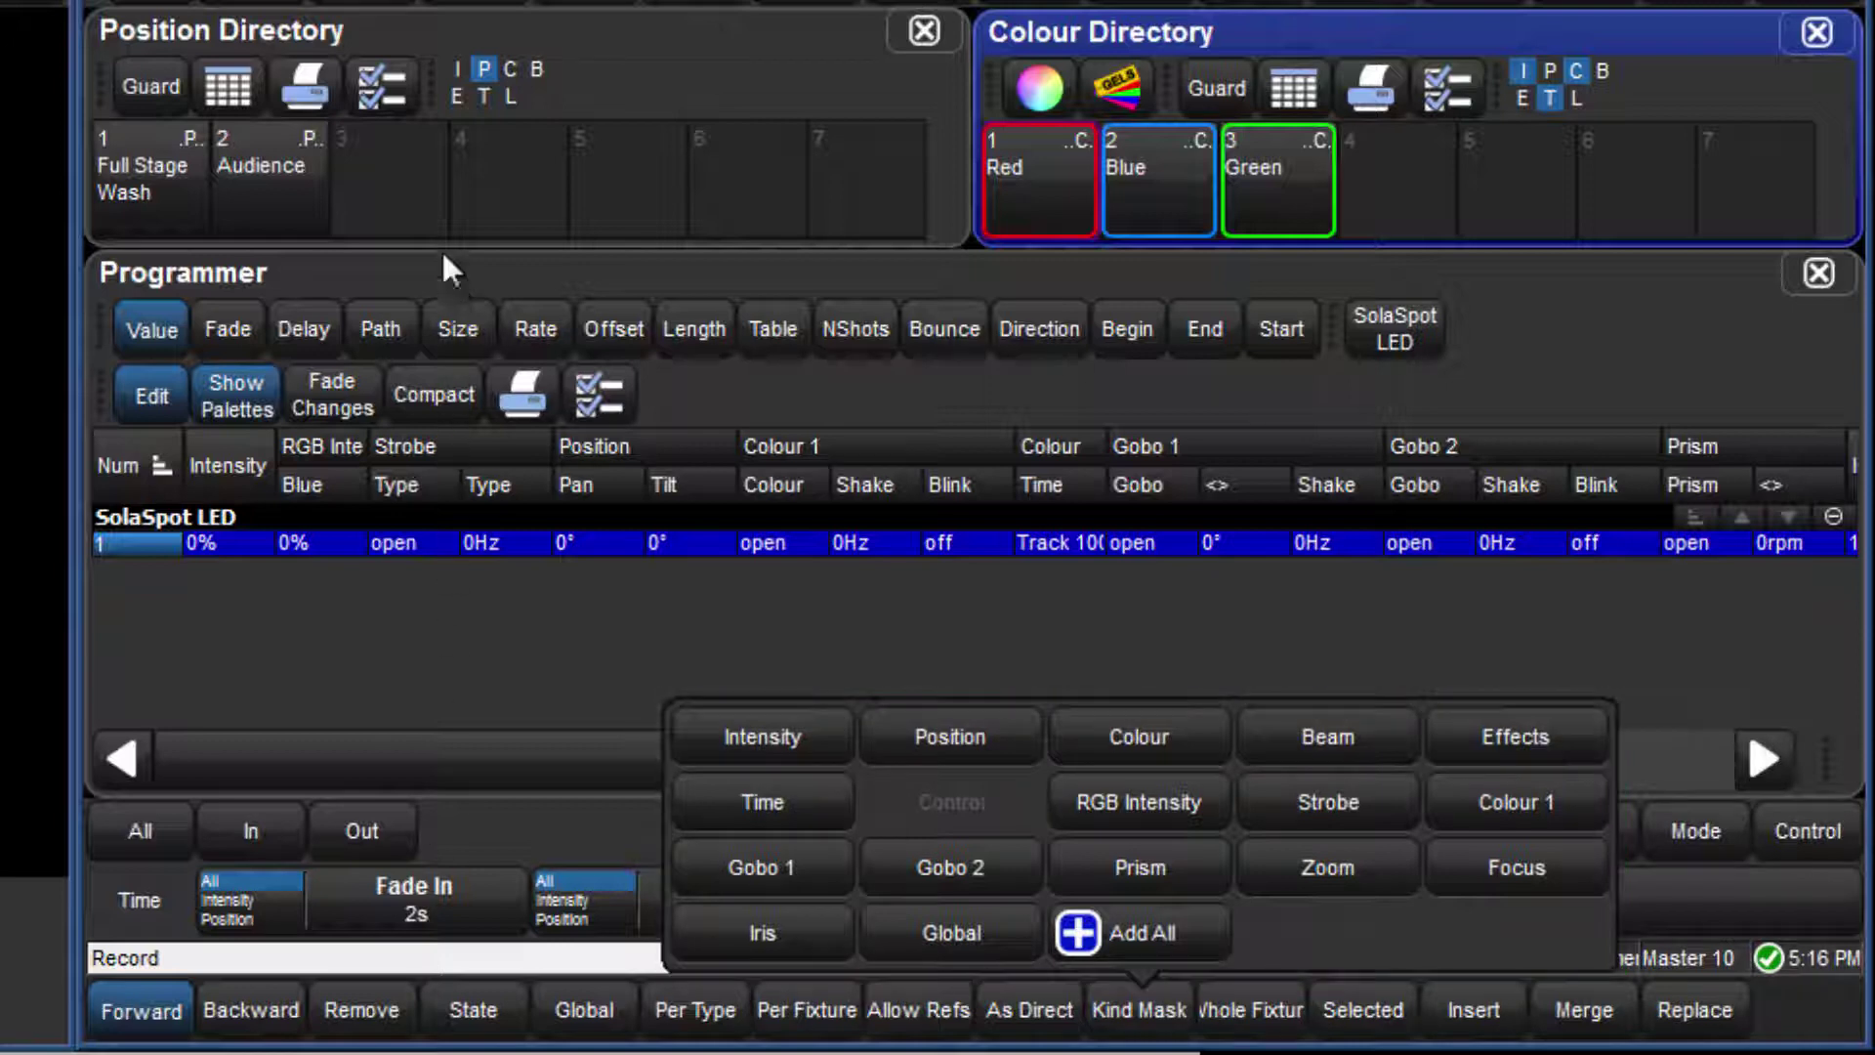
click(412, 190)
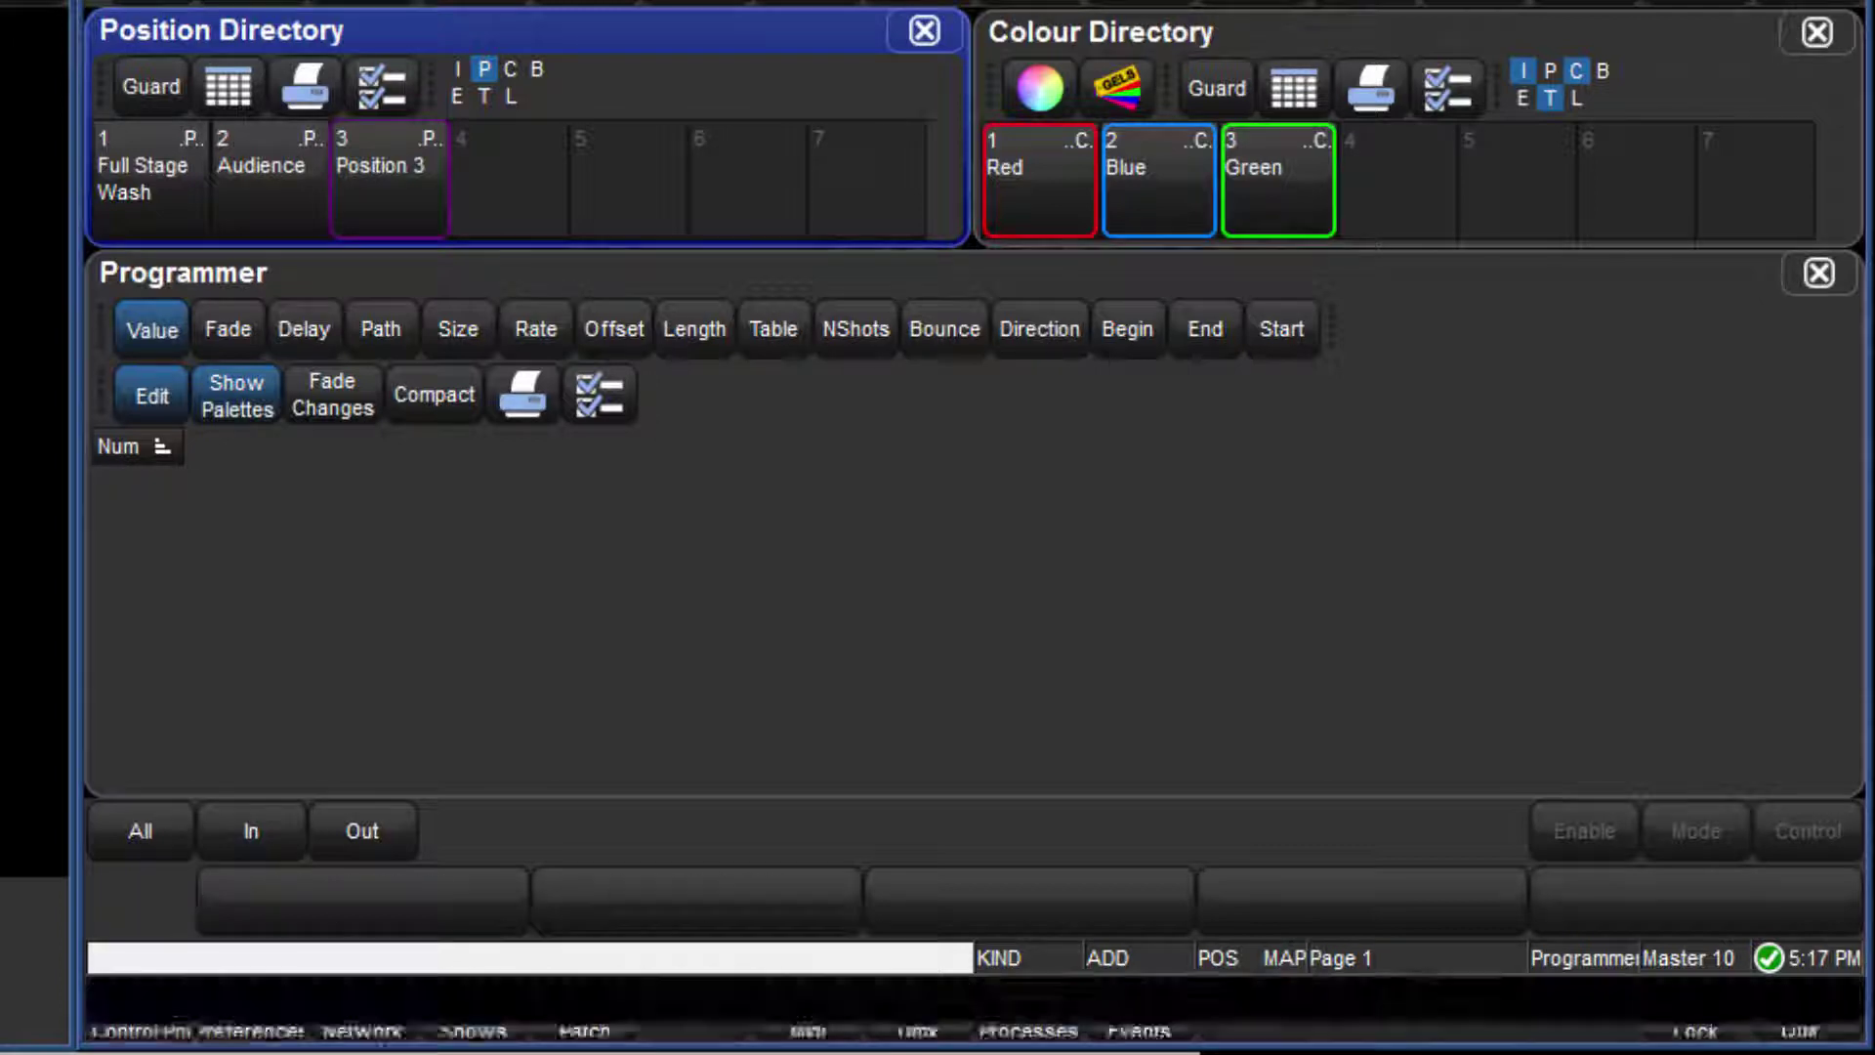
Set the Default Masking Behavior in the Recording preferences to Subtractive.
click(266, 1016)
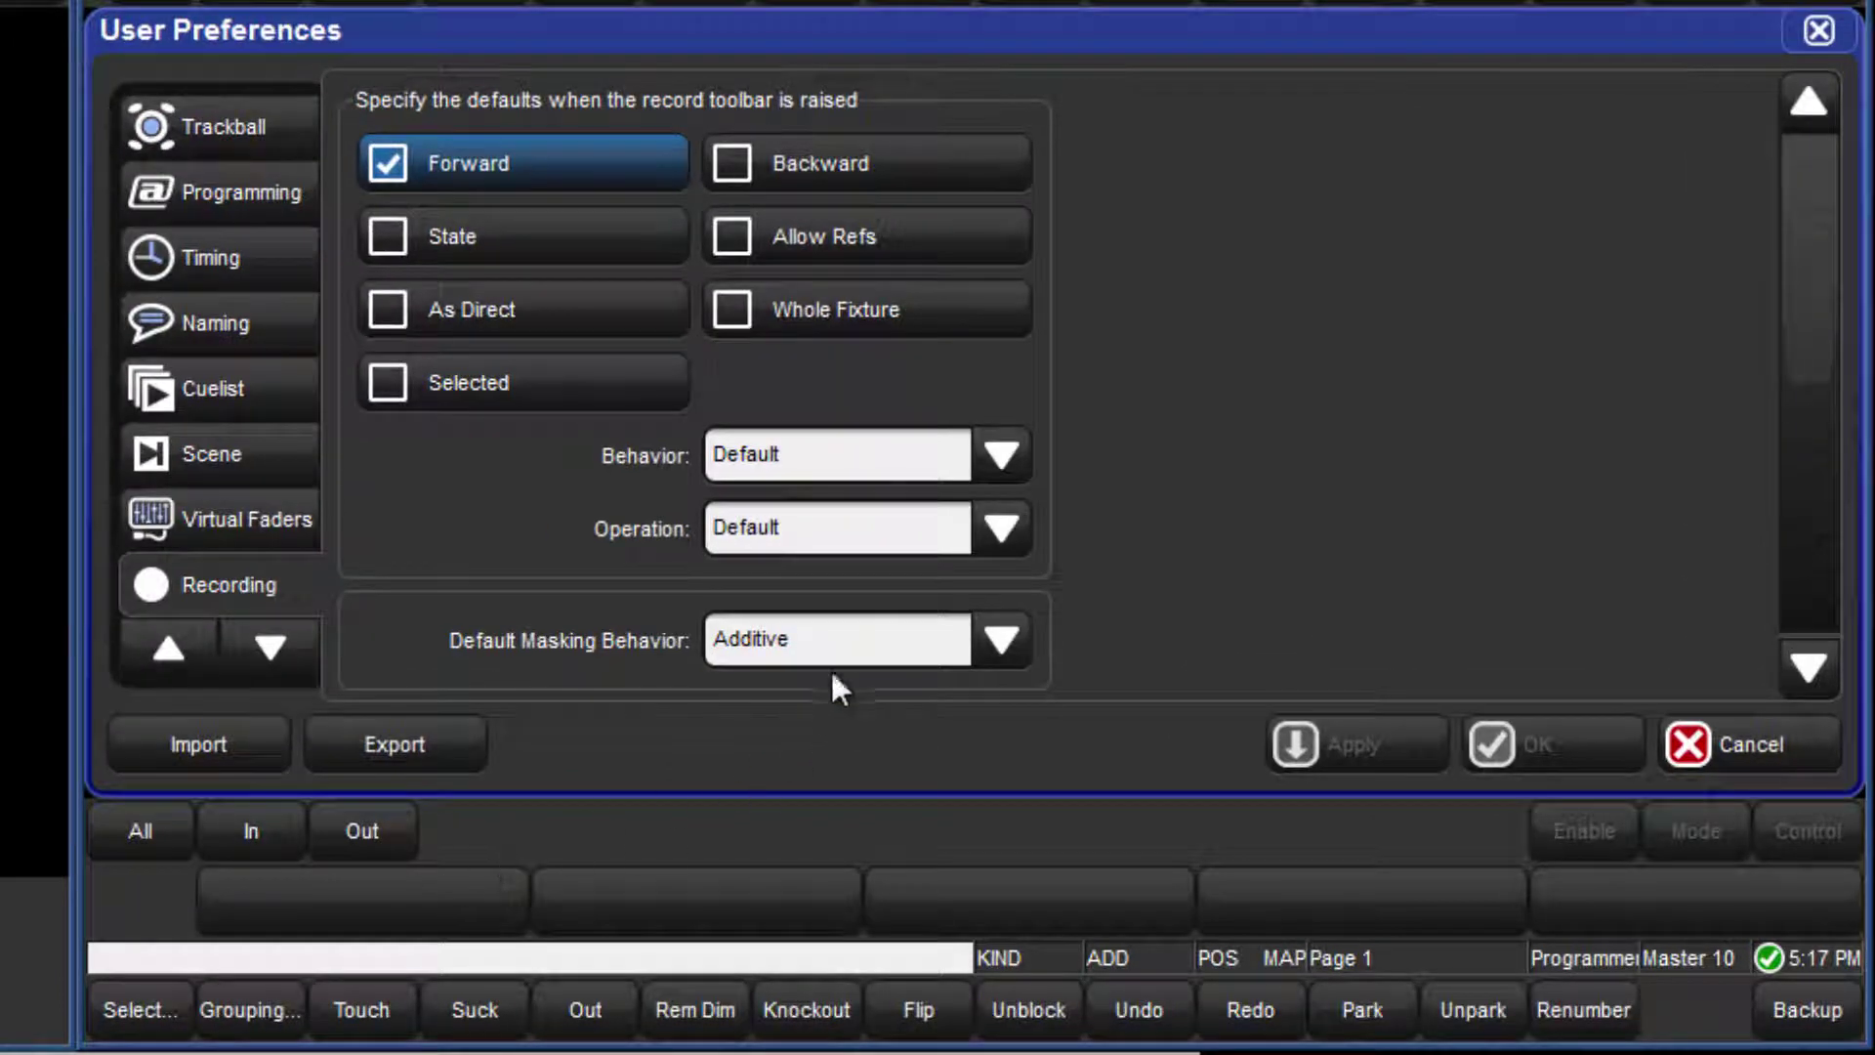
click(835, 660)
click(837, 739)
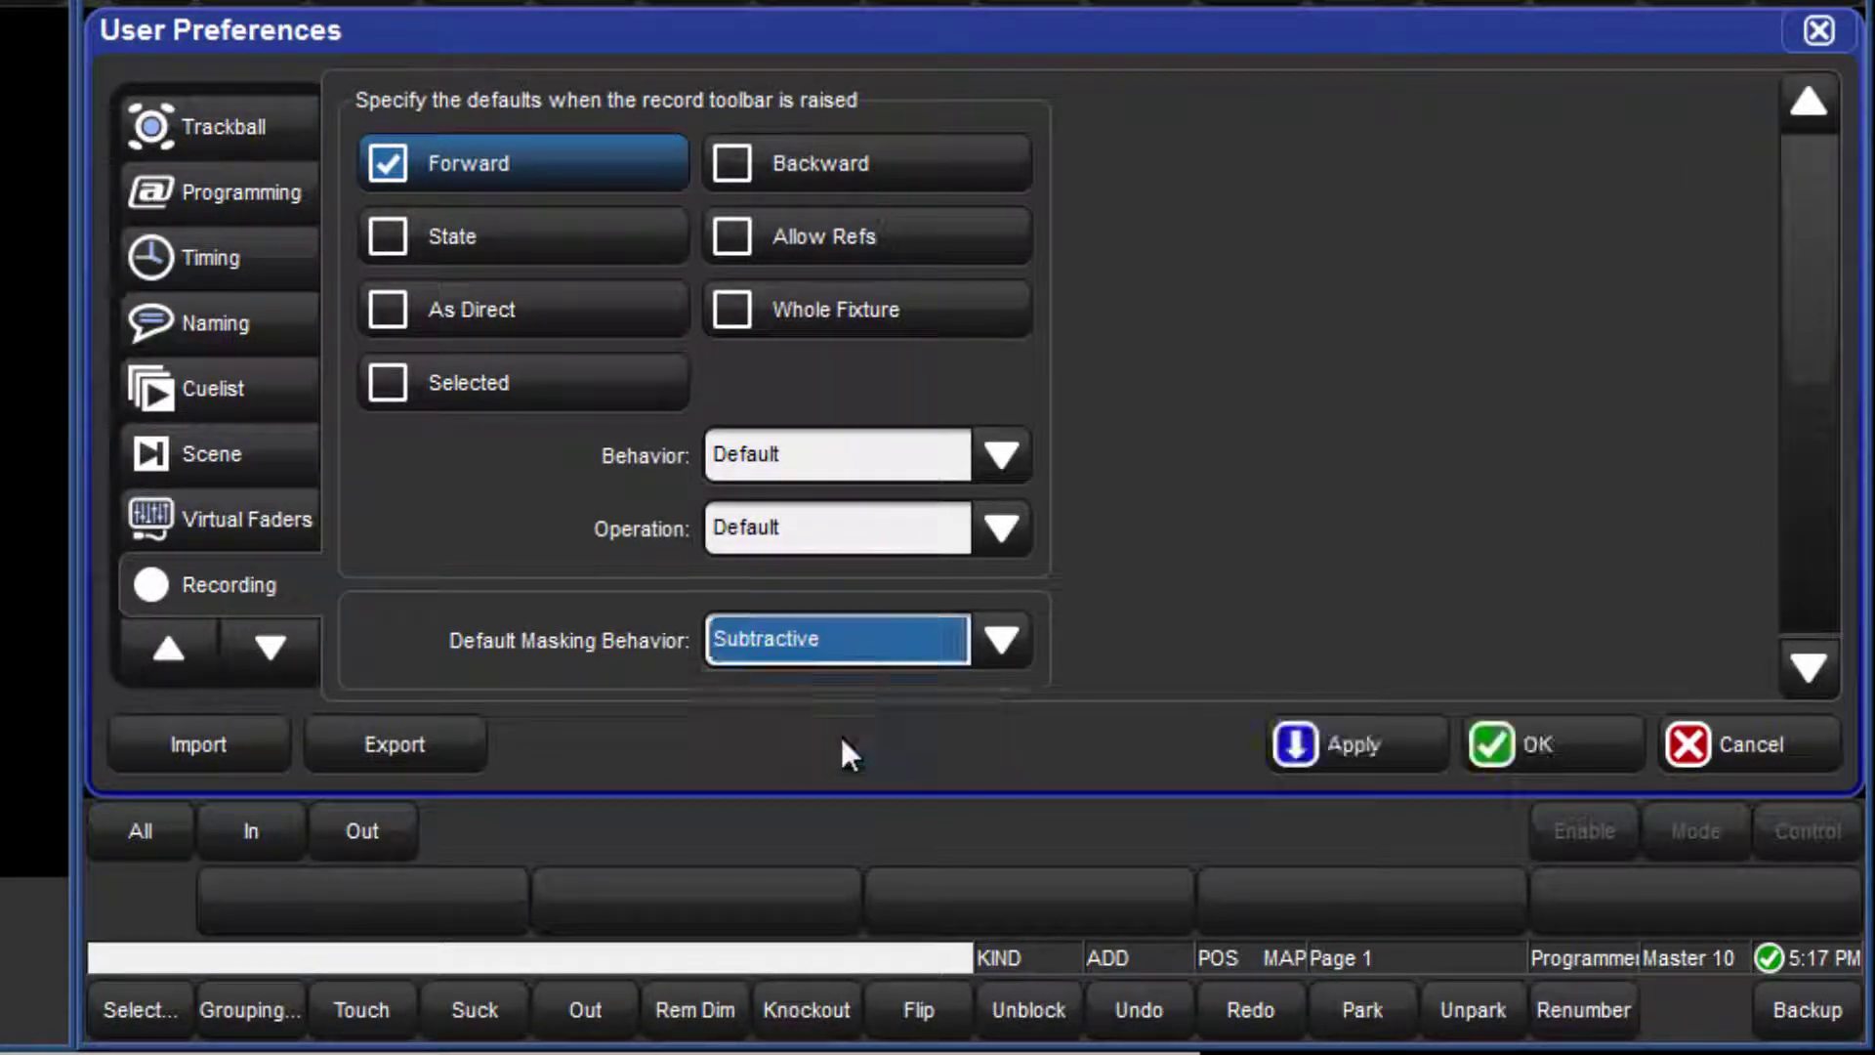
click(1504, 747)
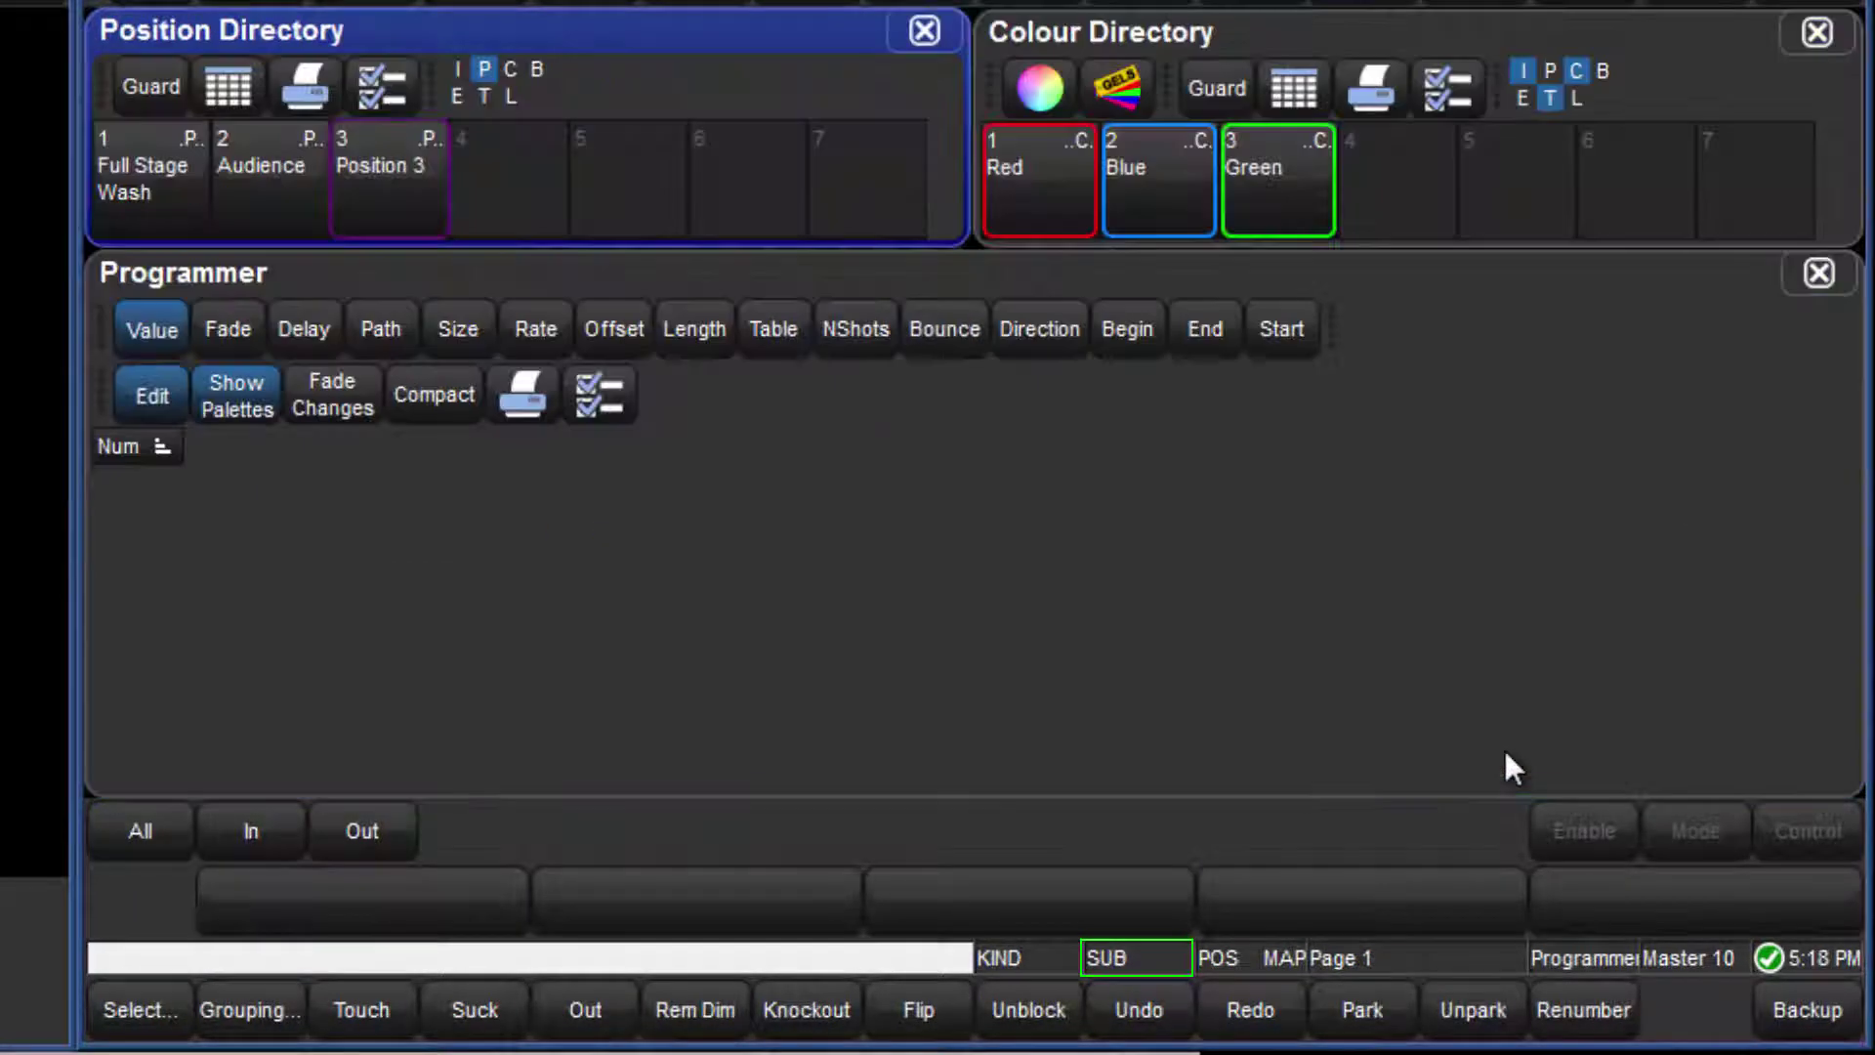
Add Beam to the kinds masked by the Position Directory.
click(514, 64)
click(868, 482)
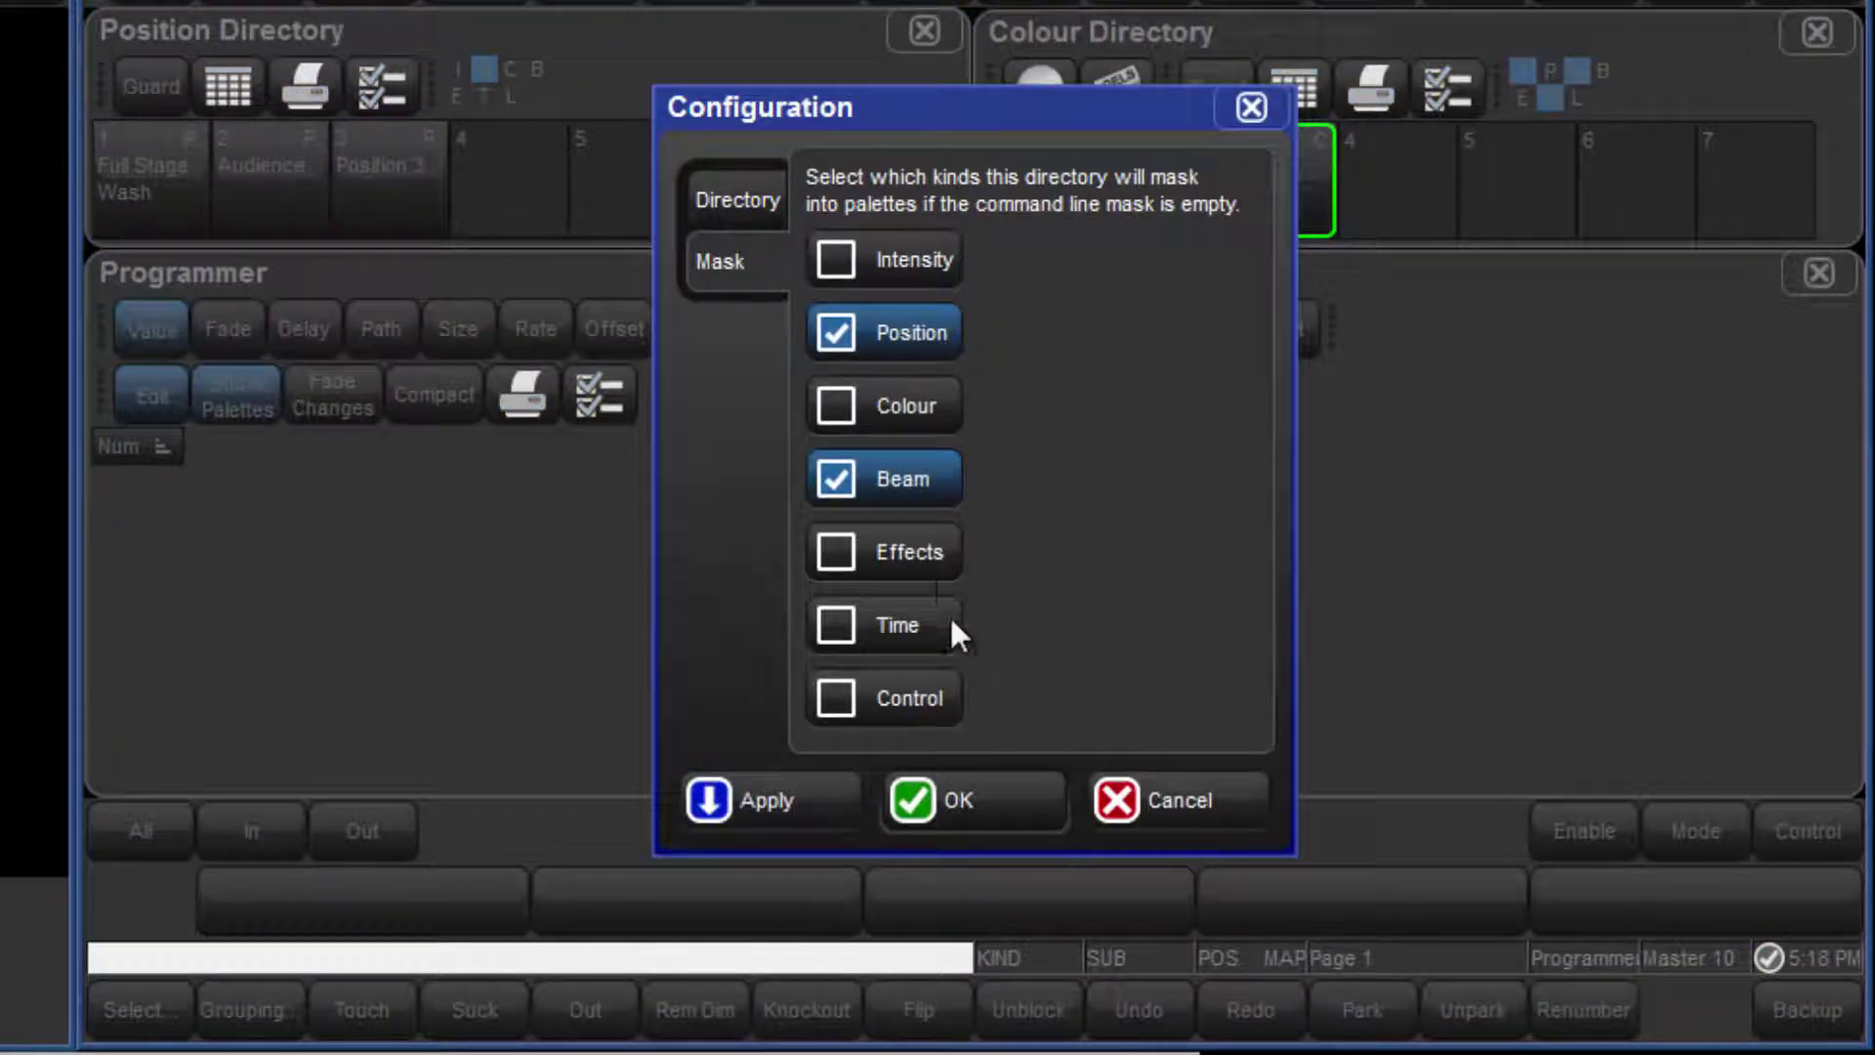
click(971, 795)
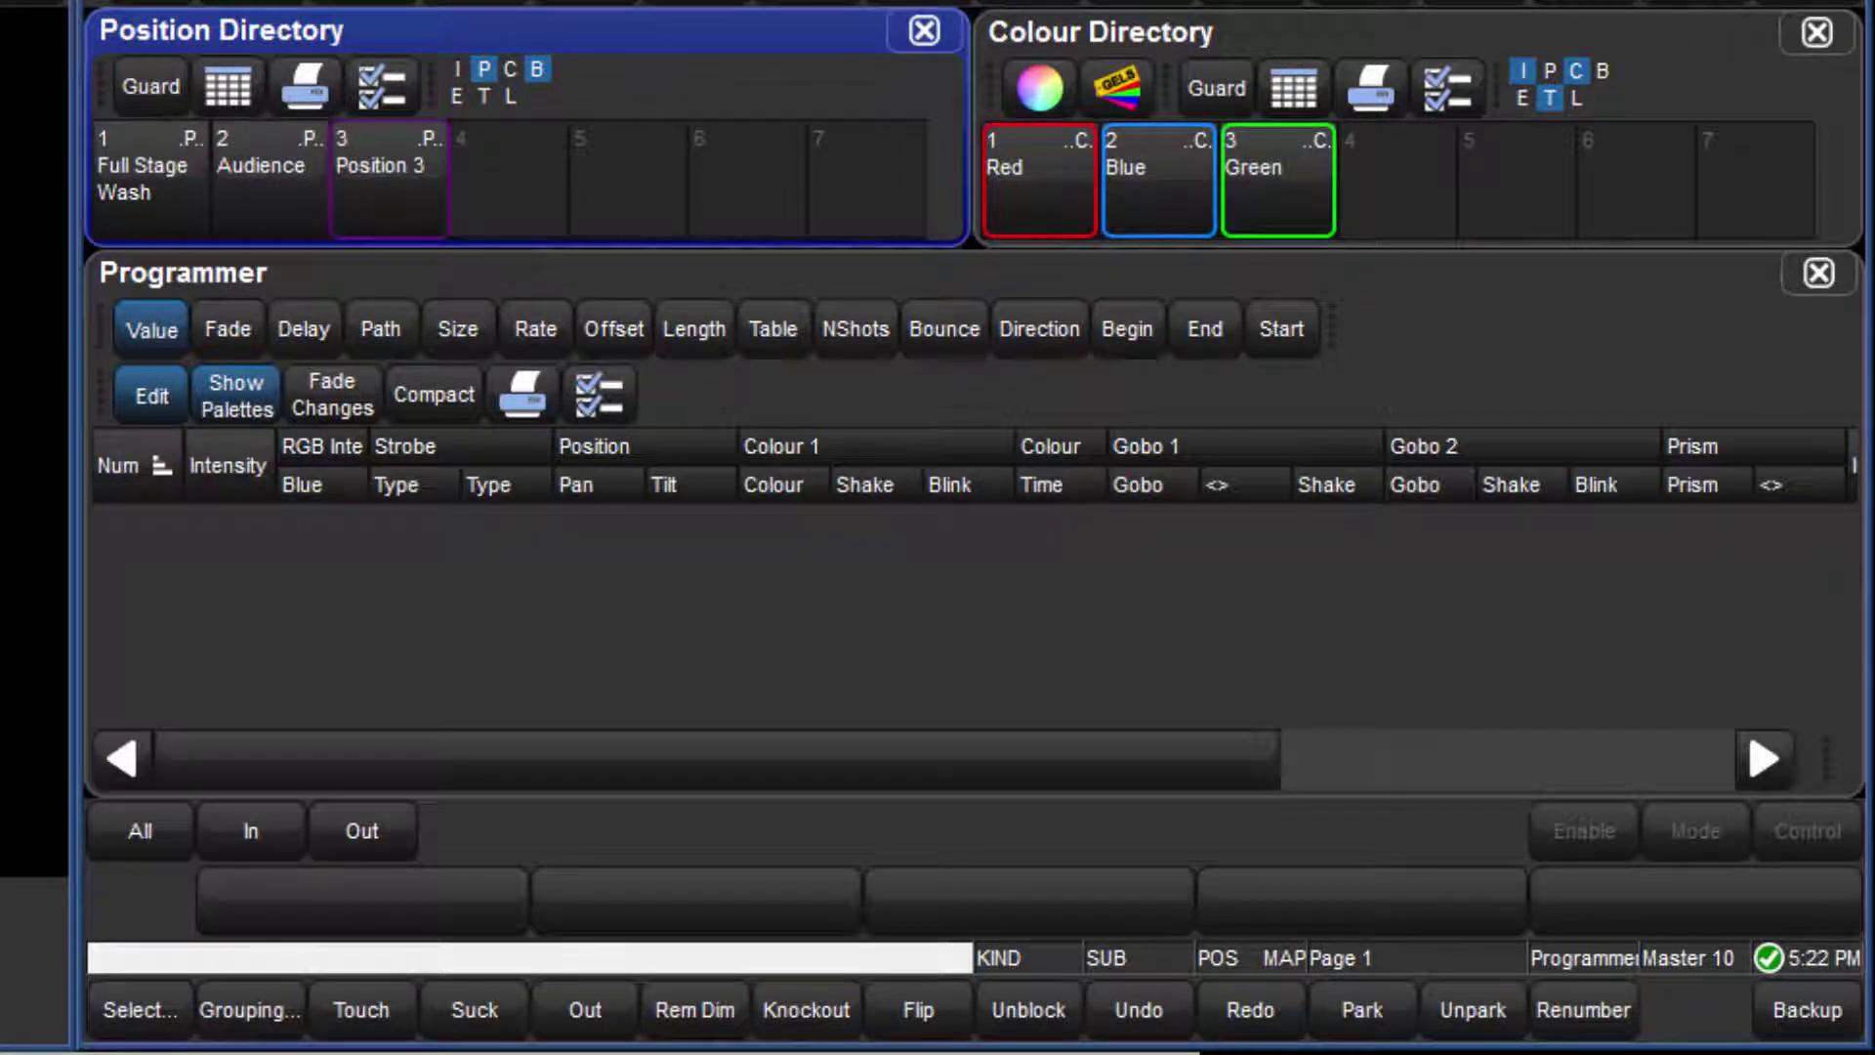
Touch fixture 1 and record it into slot 4 of the Position Directory with all available kinds left in the mask.
text(1)
click(354, 1011)
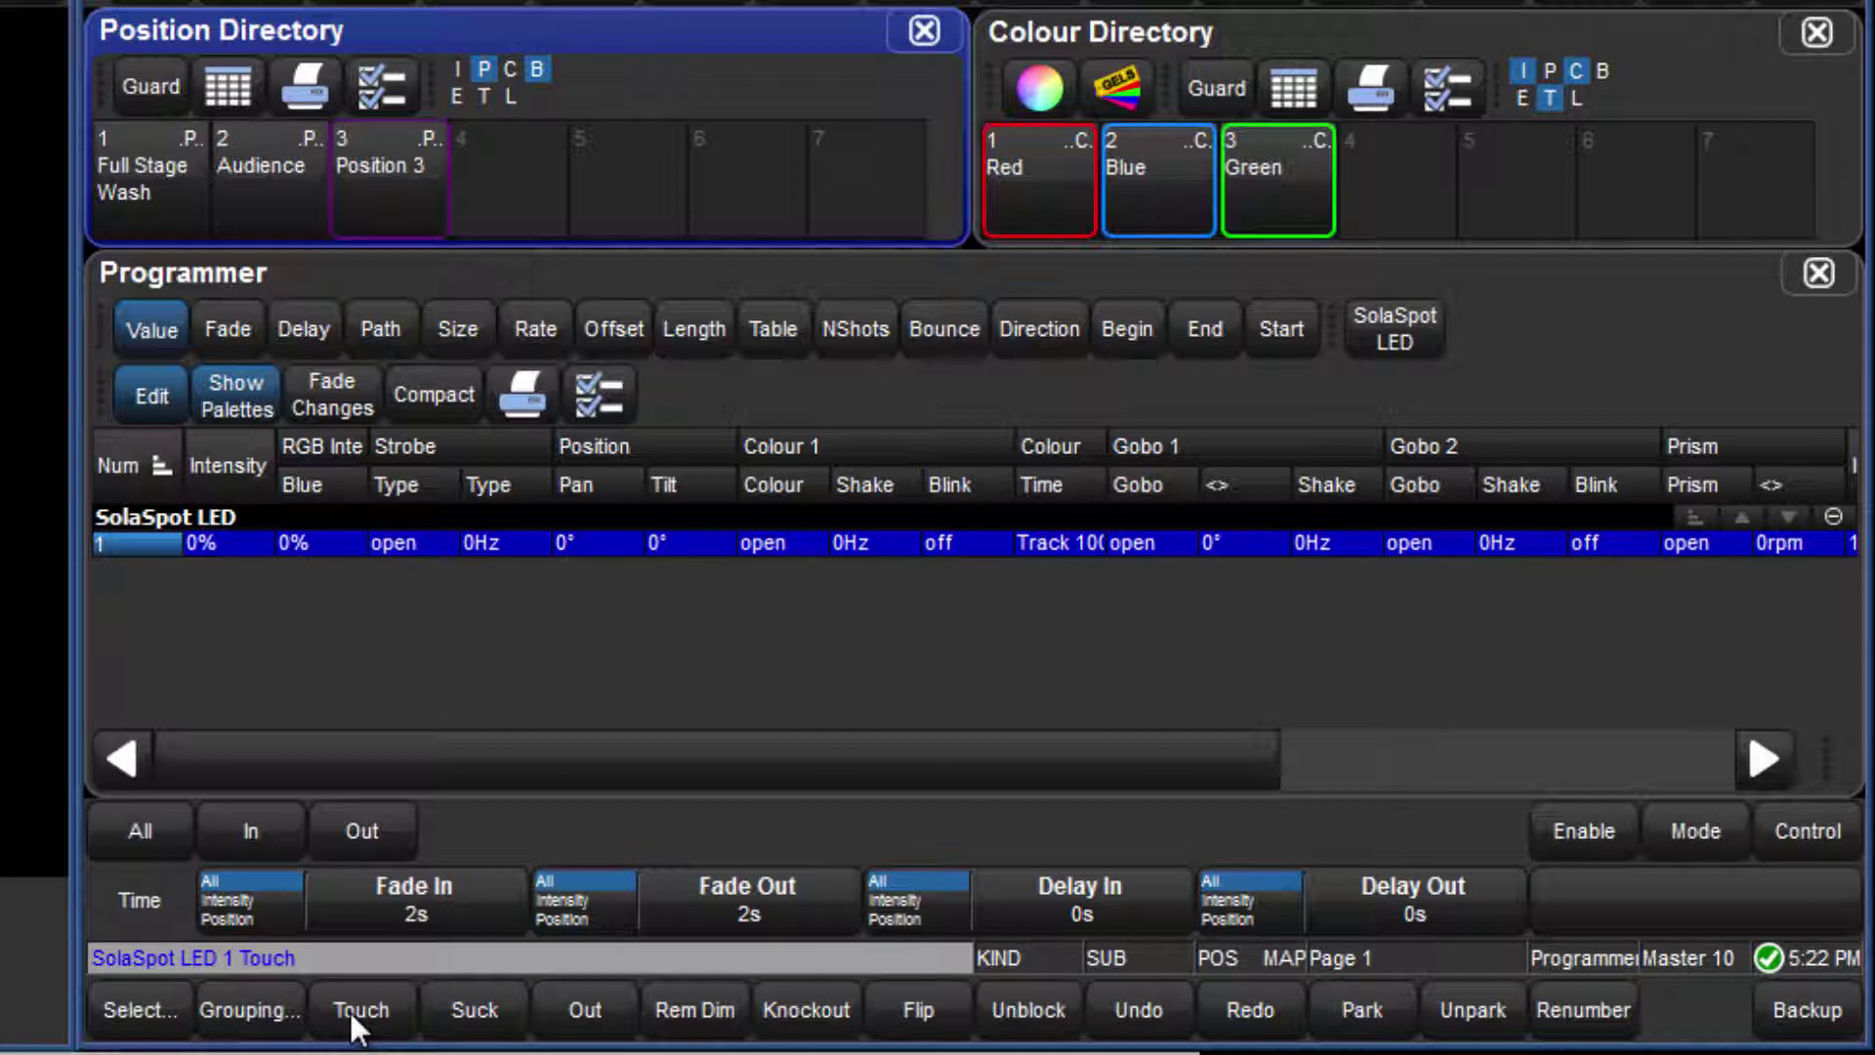
key(r)
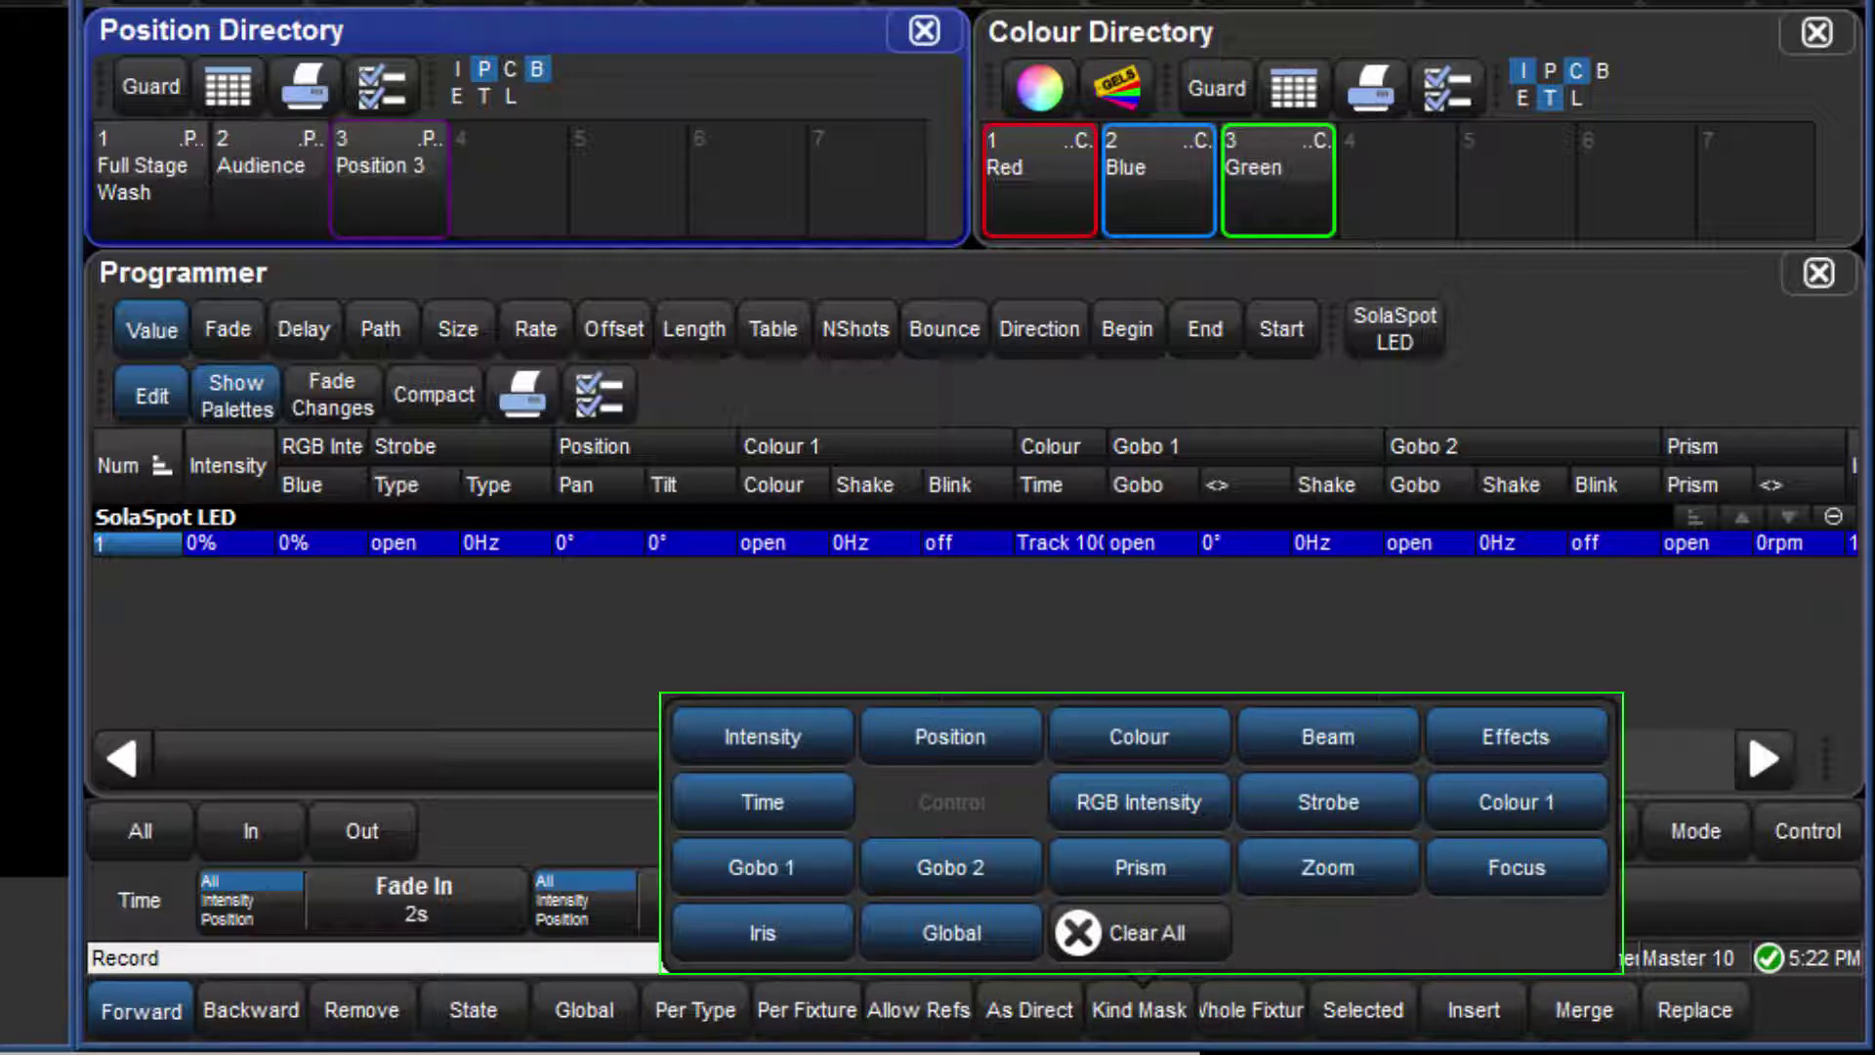
click(506, 207)
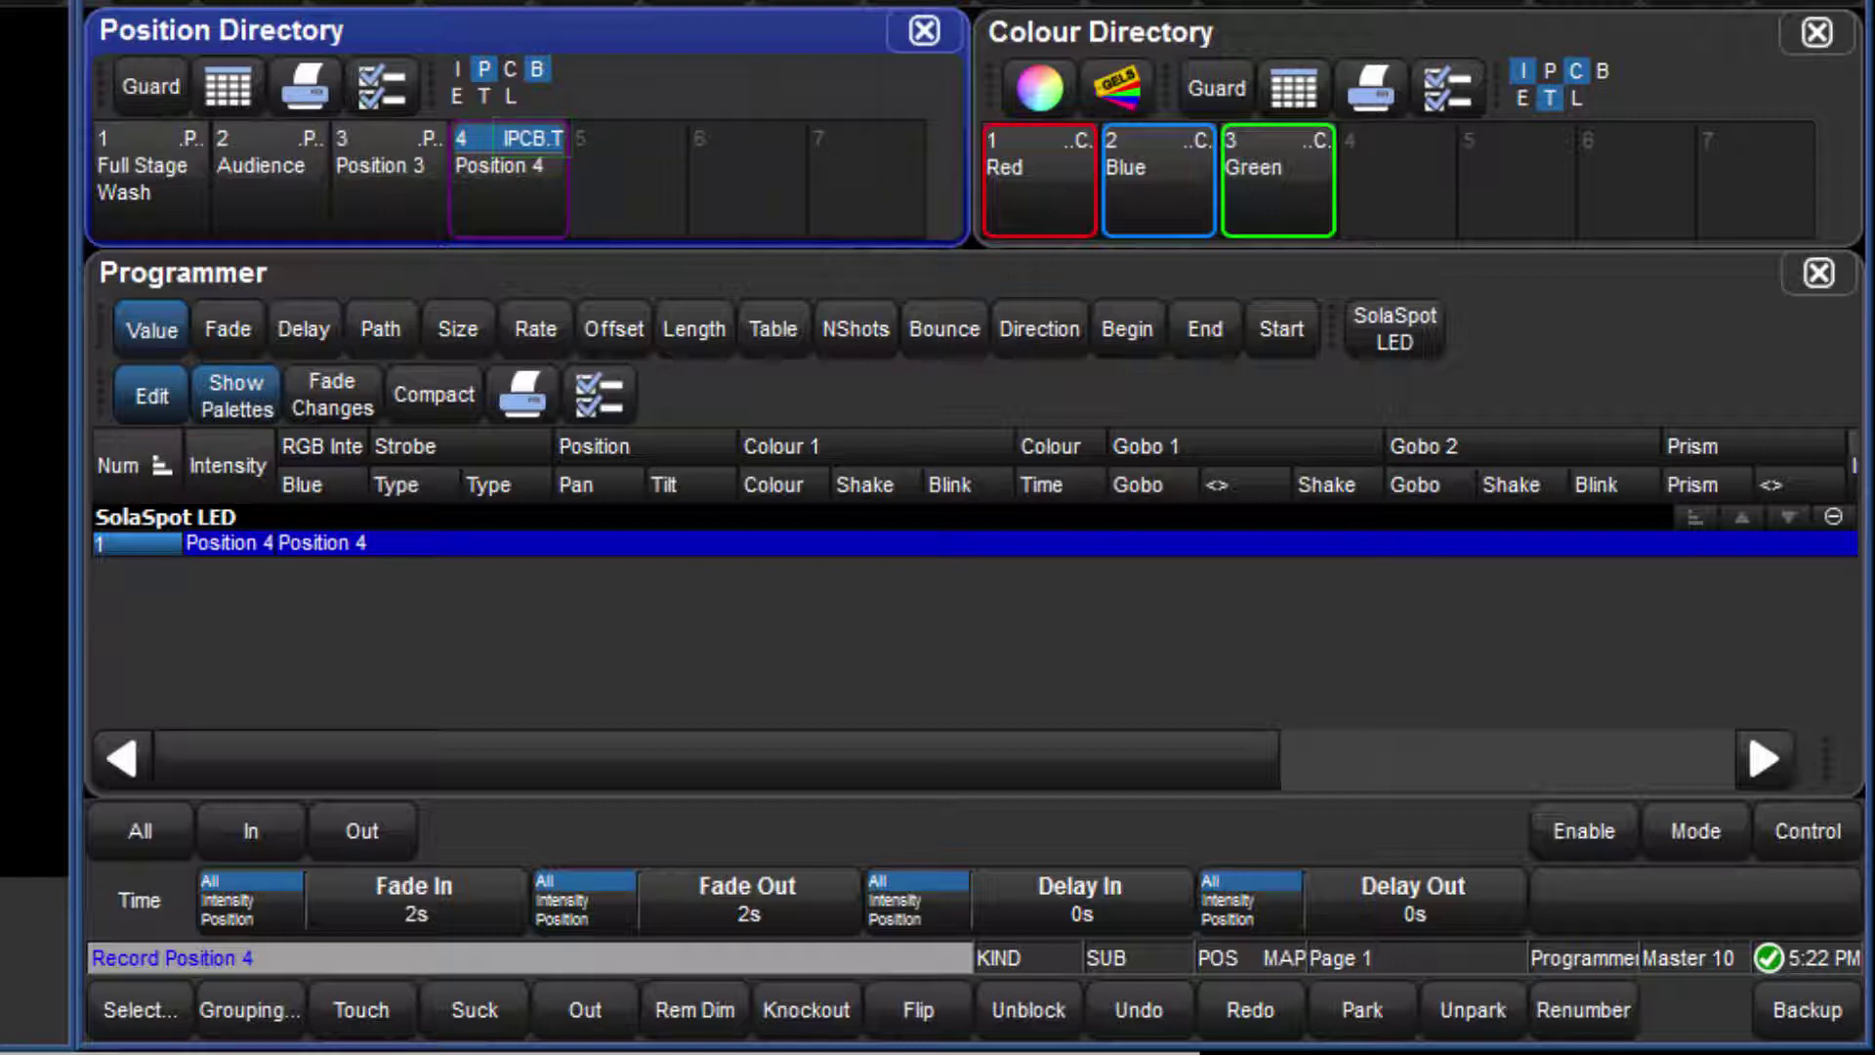
Clear the programmer, touch fixture 1 again and record it into slot 5 of the Position Directory with all mask kinds cleared.
key(Escape)
text(1)
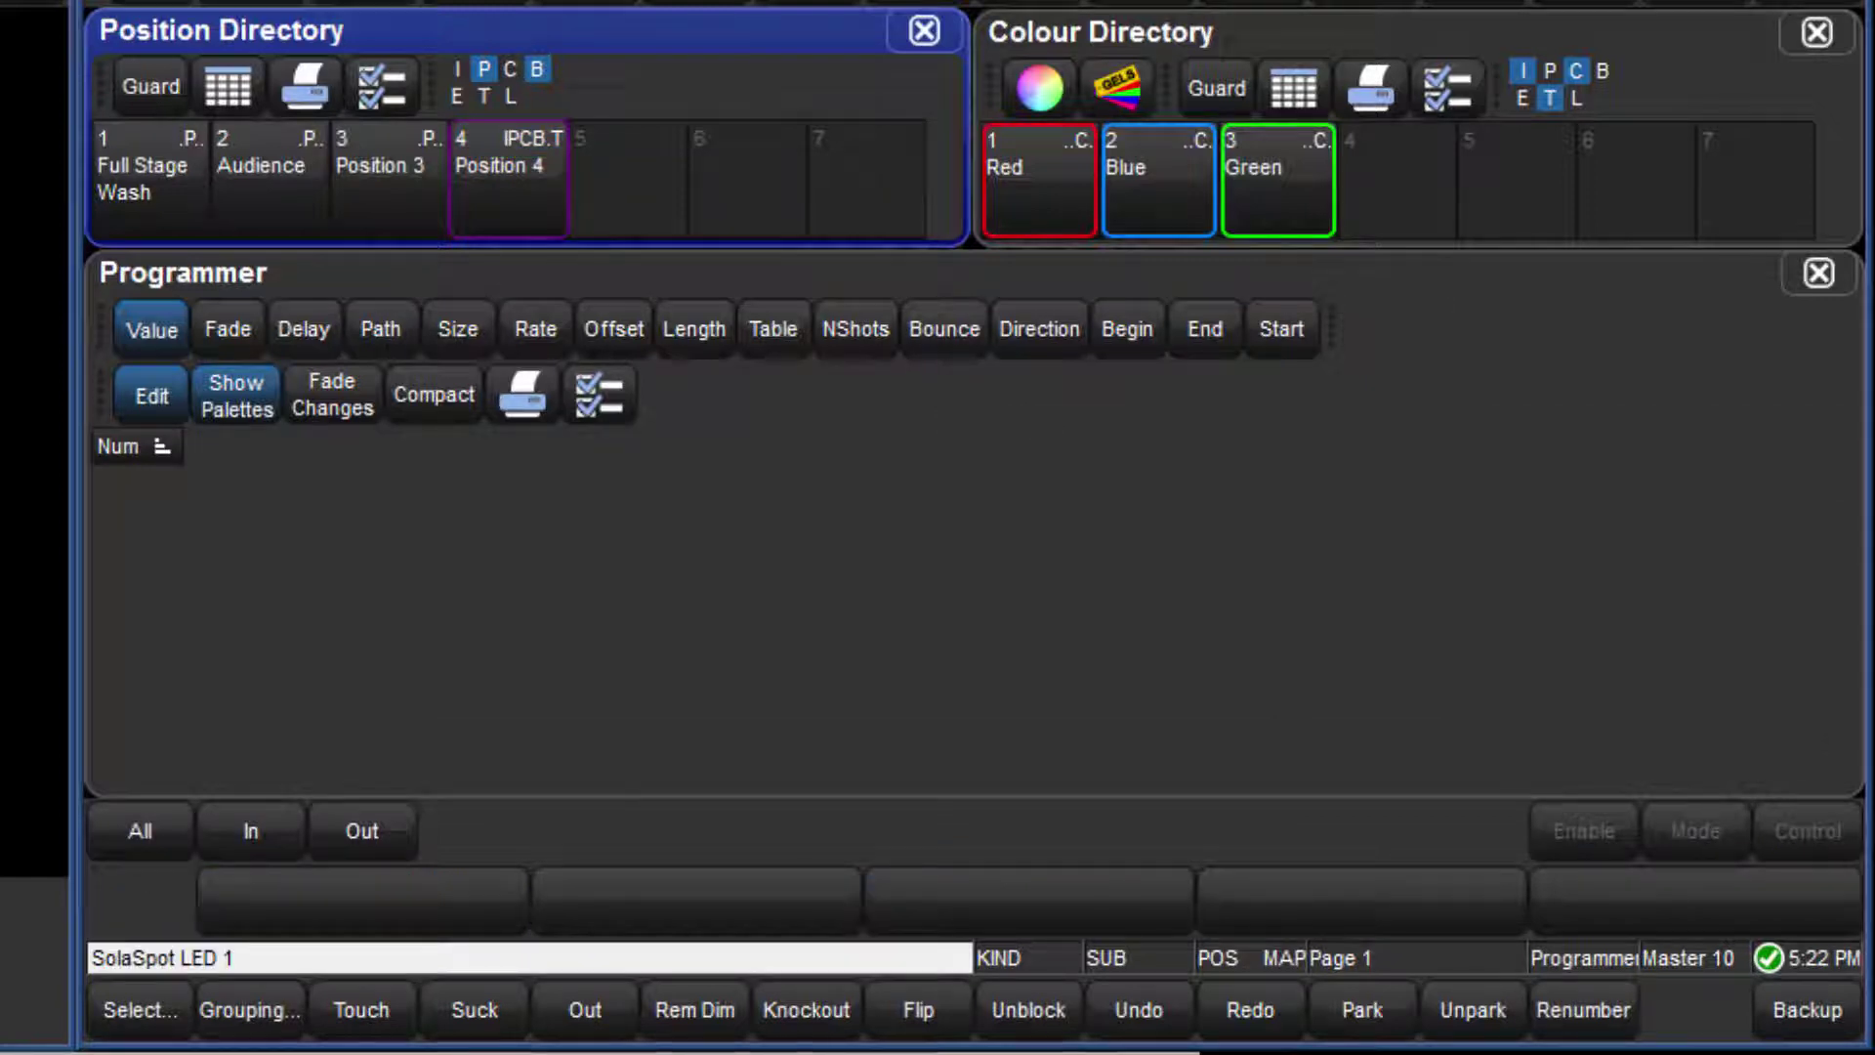
click(352, 1015)
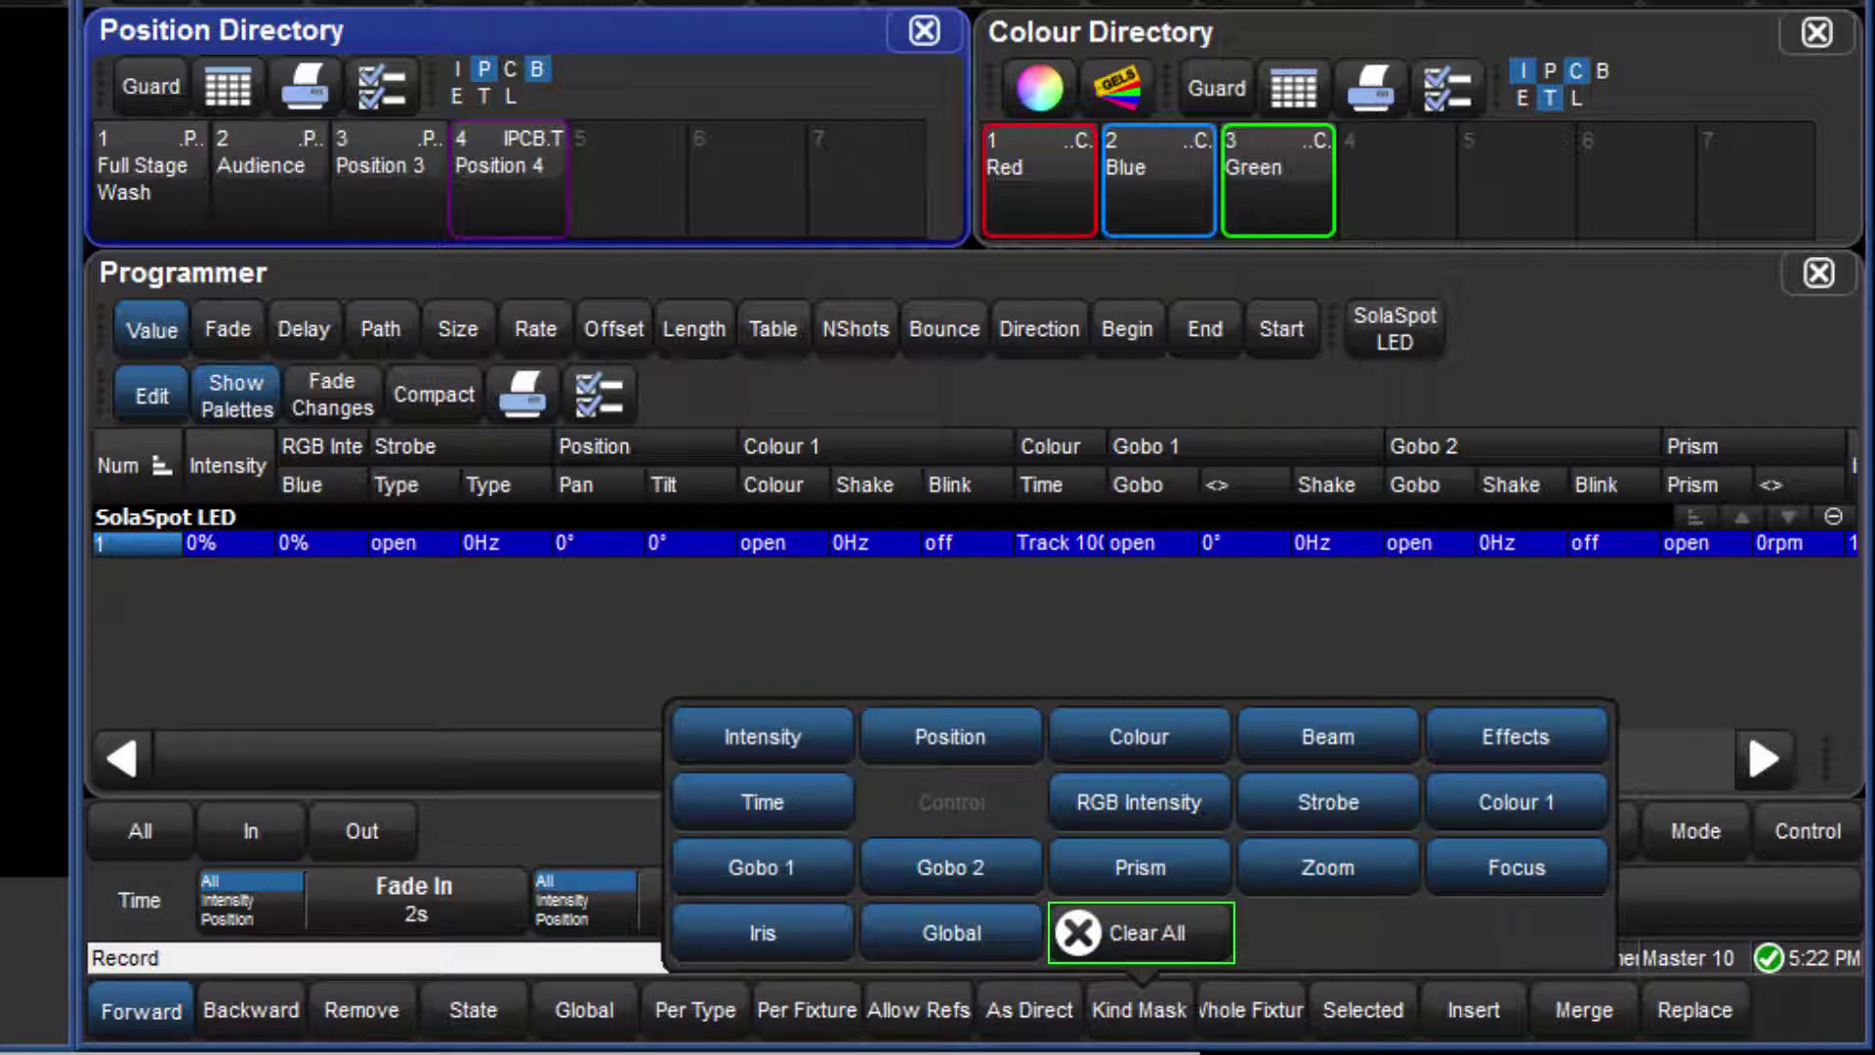
click(1170, 916)
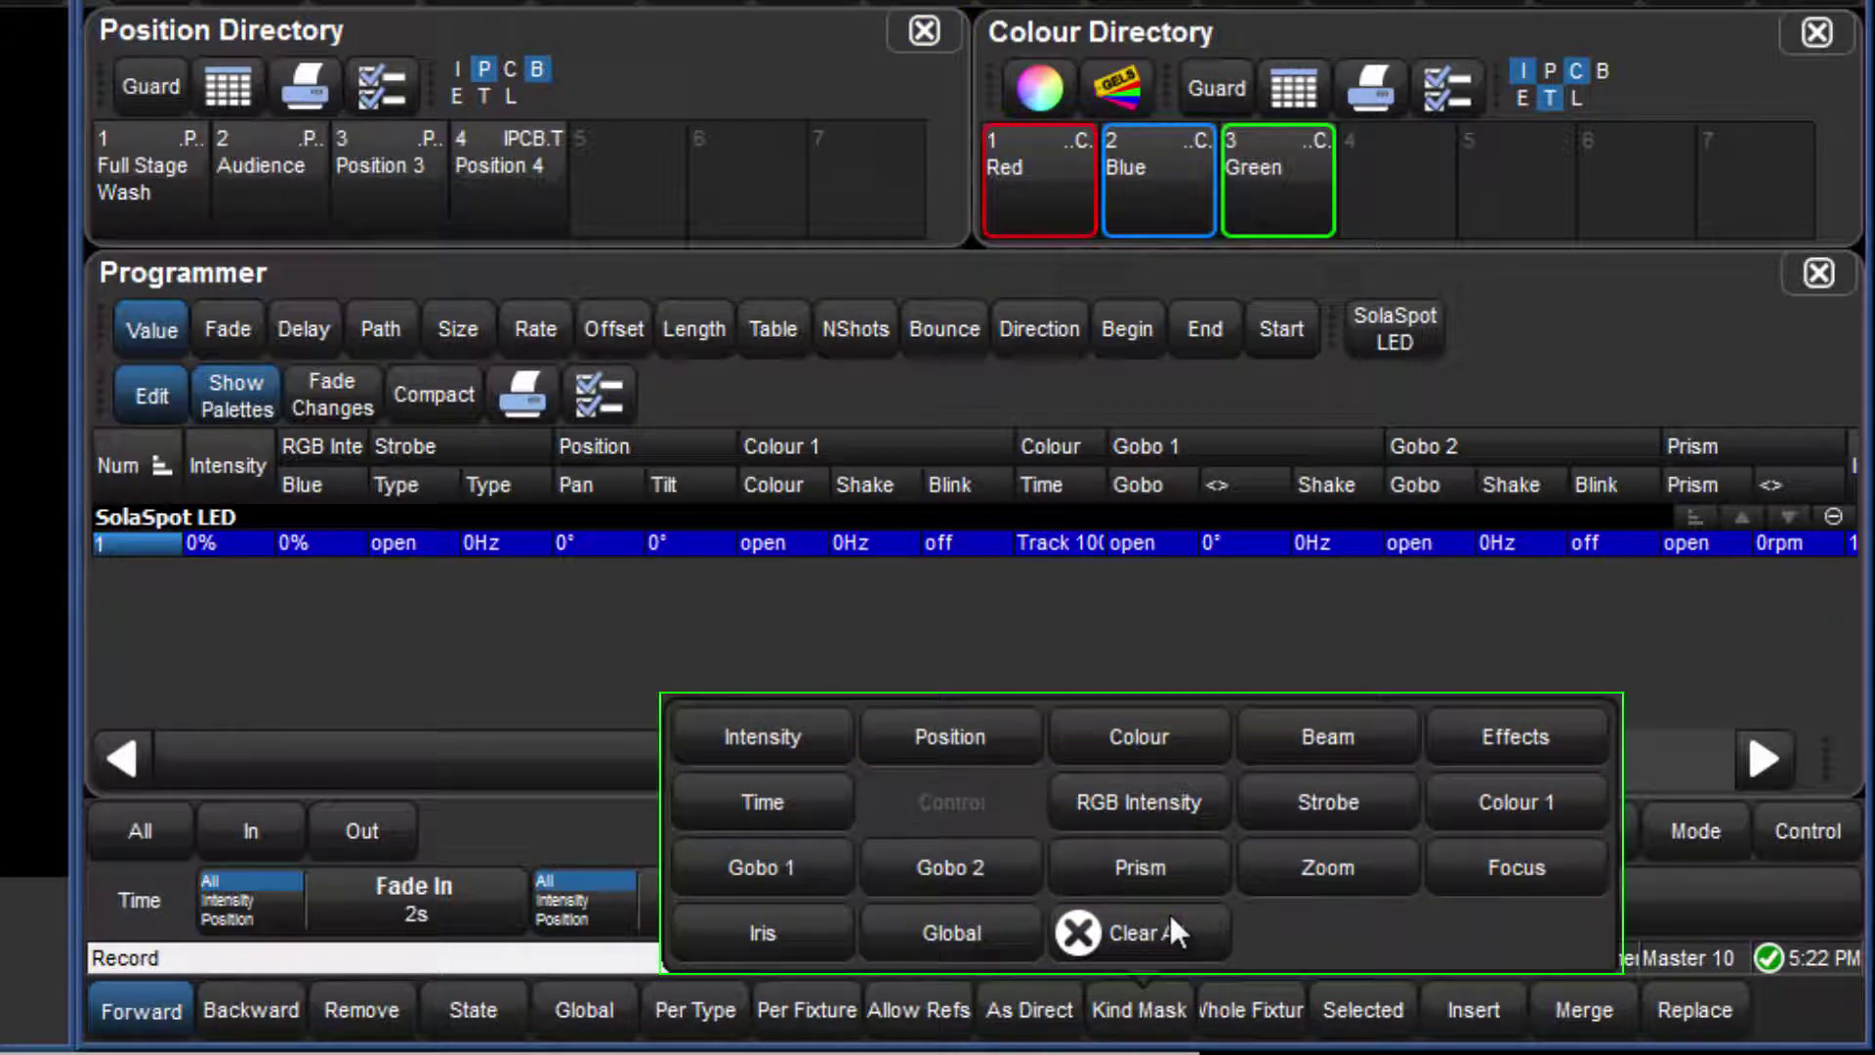
click(646, 207)
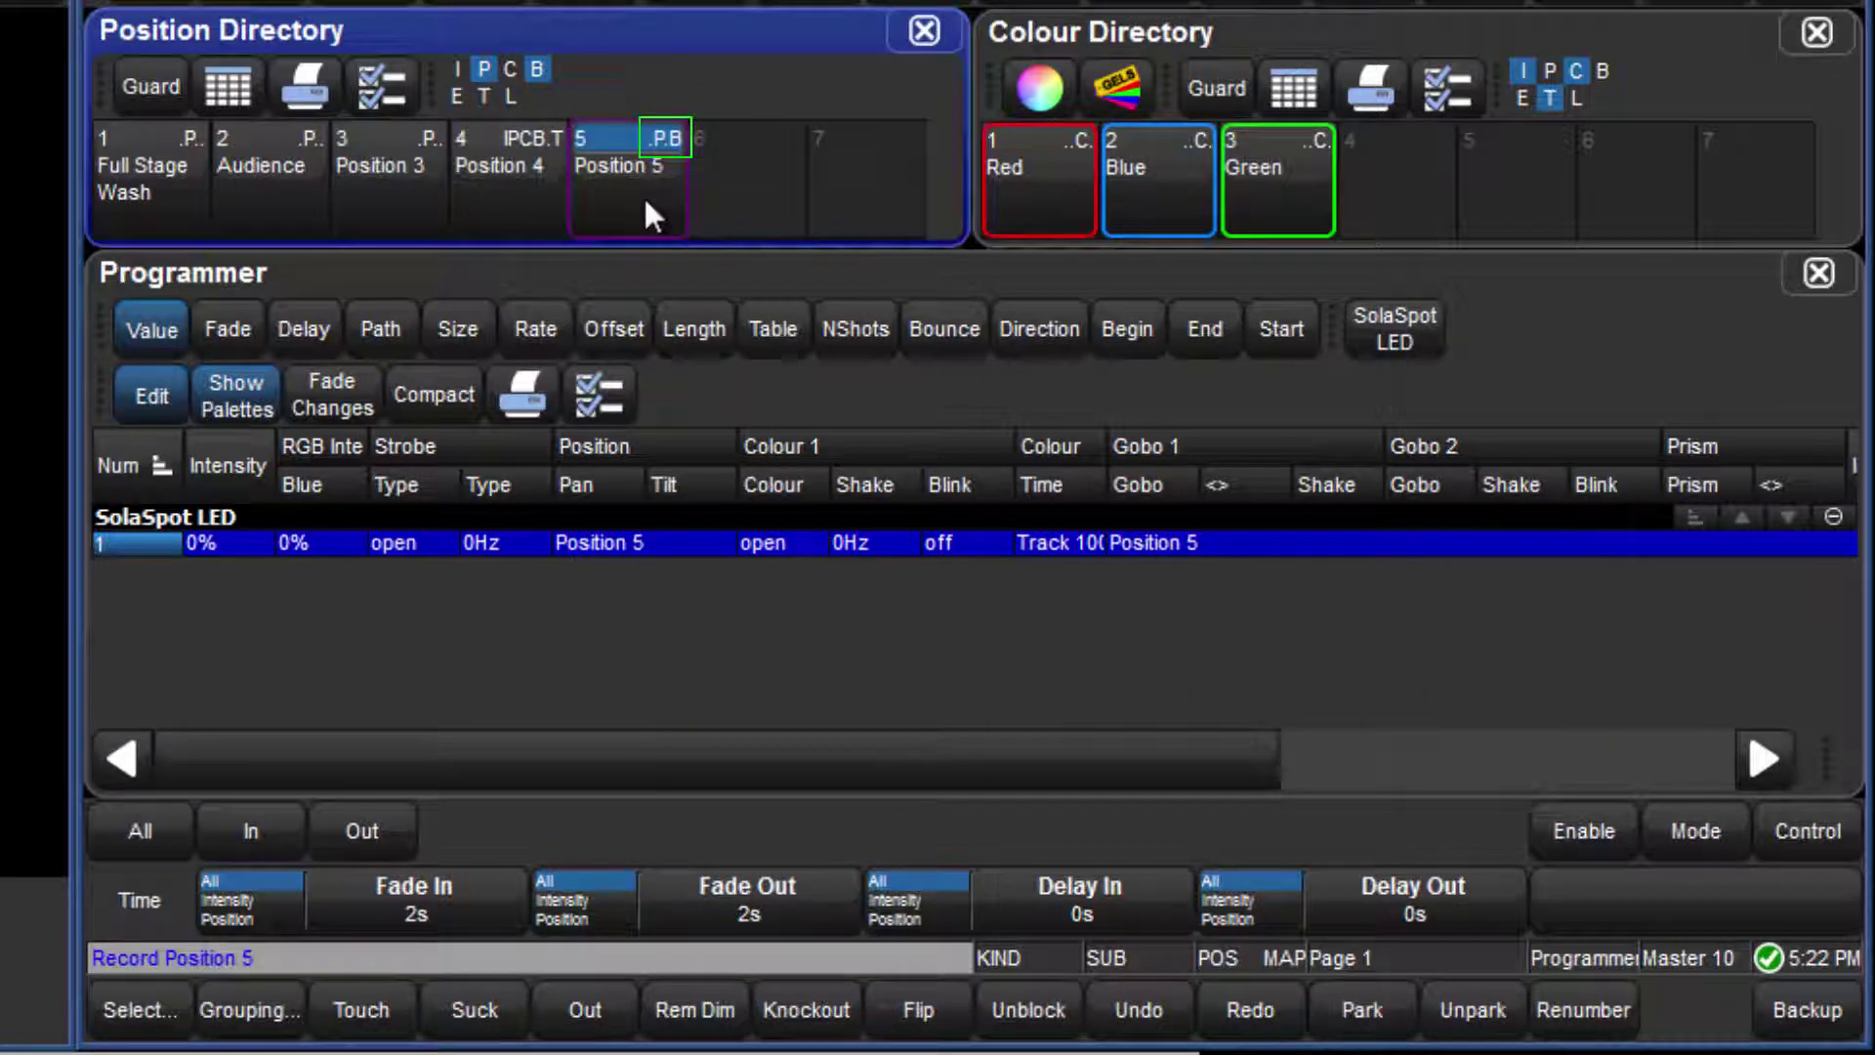